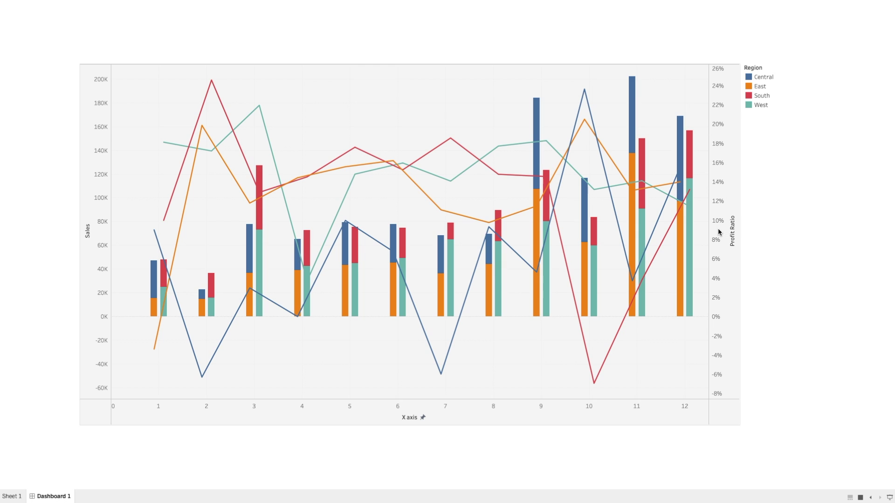
Inspect the details of the January stacked bars on the dashboard chart, and leave presentation mode.
{"action": "mouse_move", "coordinate": [454, 228]}
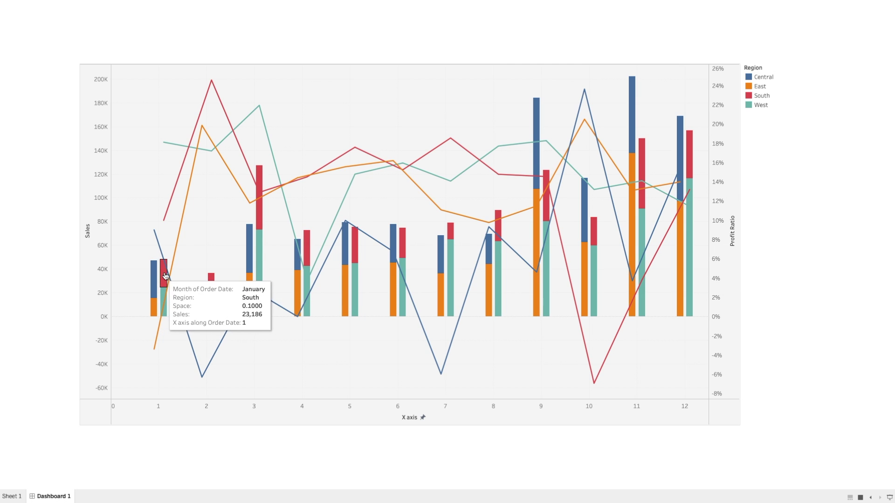
{"action": "mouse_move", "coordinate": [164, 283]}
{"action": "mouse_move", "coordinate": [160, 305]}
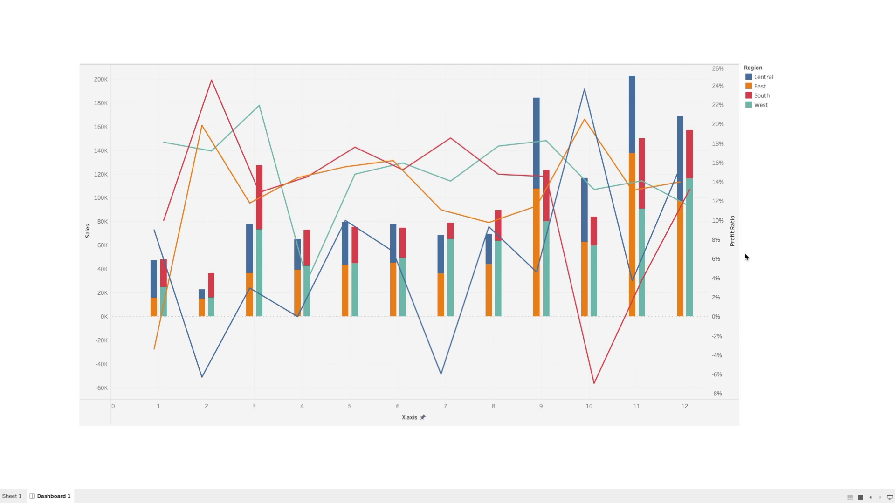
{"action": "key", "text": "Escape"}
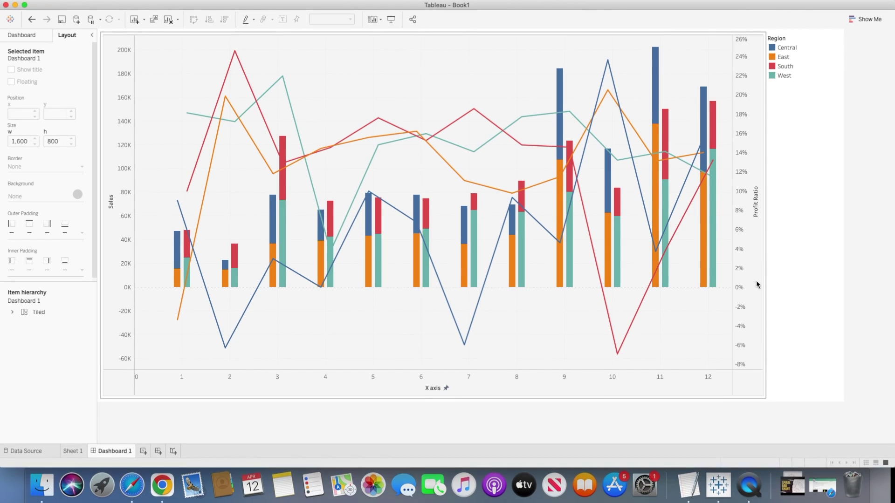
Create a new worksheet and place Order Date on the columns as discrete months.
{"action": "left_click", "coordinate": [144, 450]}
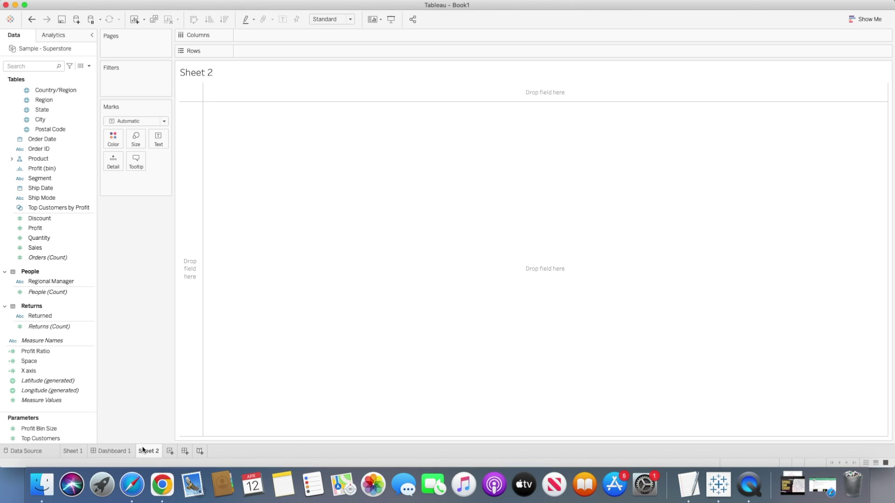
{"action": "scroll", "coordinate": [76, 252], "scroll_direction": "up", "scroll_amount": 2}
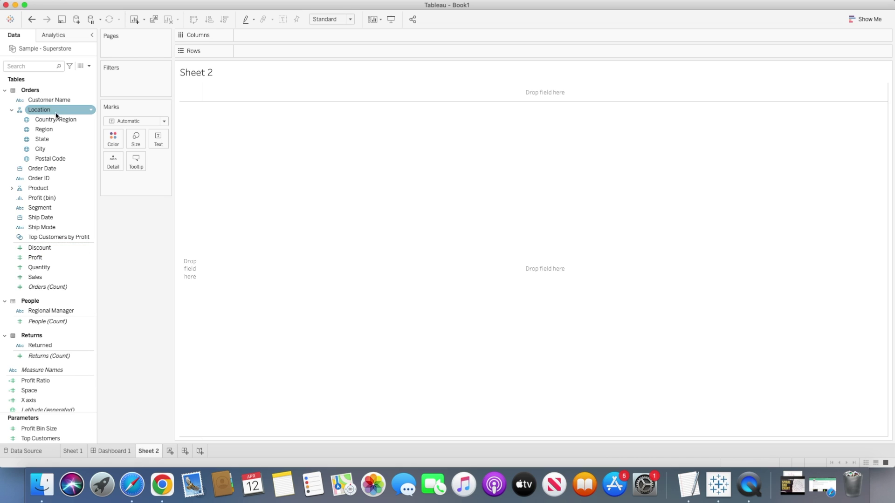
{"action": "left_click_drag", "start_coordinate": [53, 169], "coordinate": [275, 35]}
{"action": "left_click", "coordinate": [296, 36]}
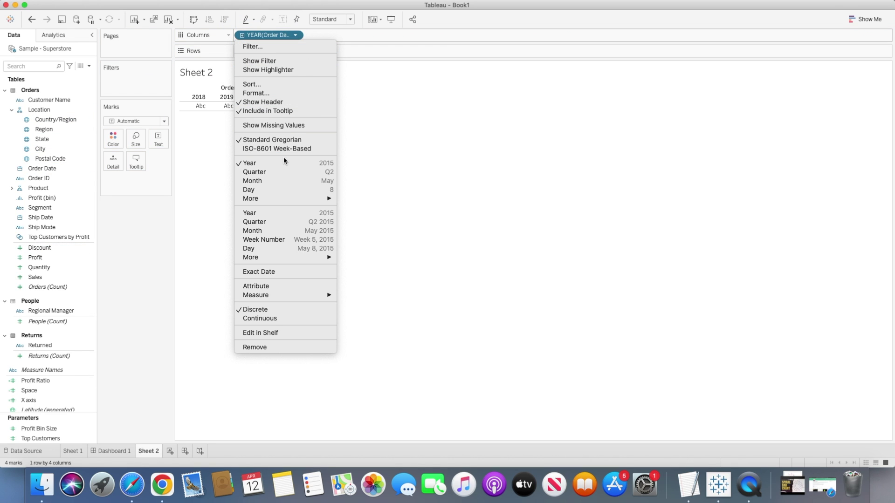
{"action": "left_click", "coordinate": [286, 181]}
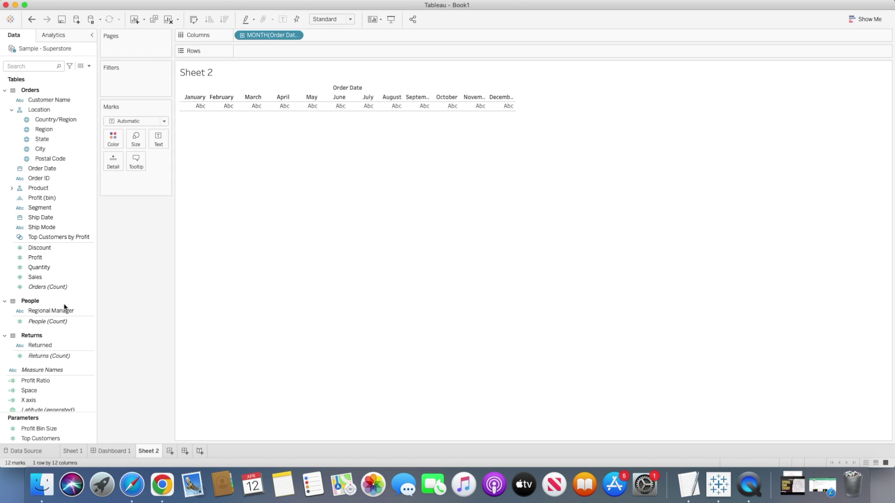
Add Sales to the view and convert the table to a stacked bar chart.
{"action": "double_click", "coordinate": [39, 278]}
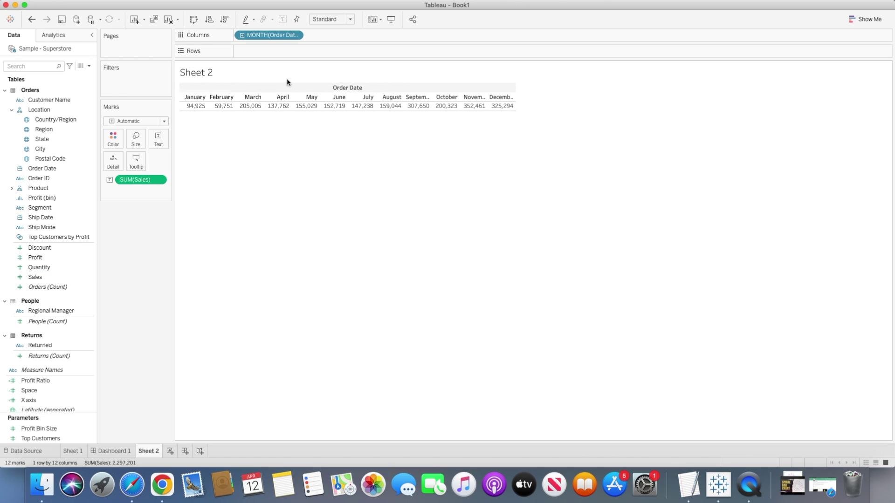
{"action": "left_click", "coordinate": [864, 19]}
{"action": "left_click", "coordinate": [845, 88]}
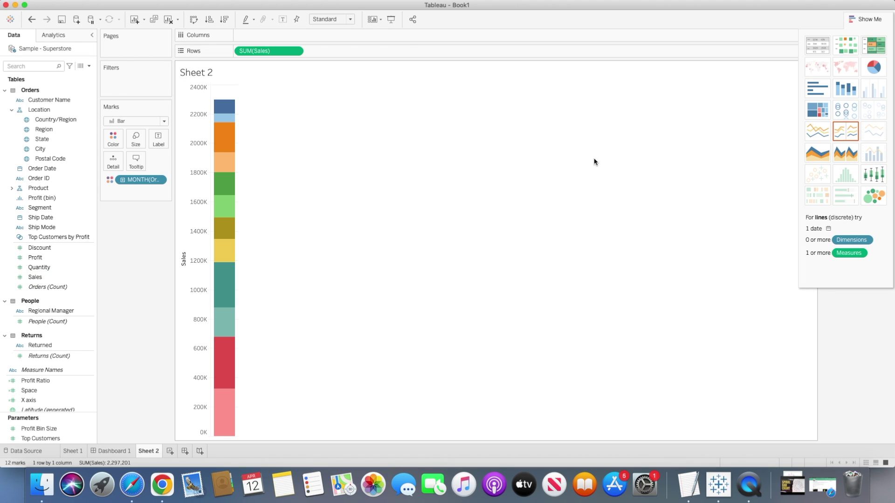
Color the stacked bars by Region instead of month, and put Order Date on the columns as discrete months.
{"action": "left_click", "coordinate": [70, 168]}
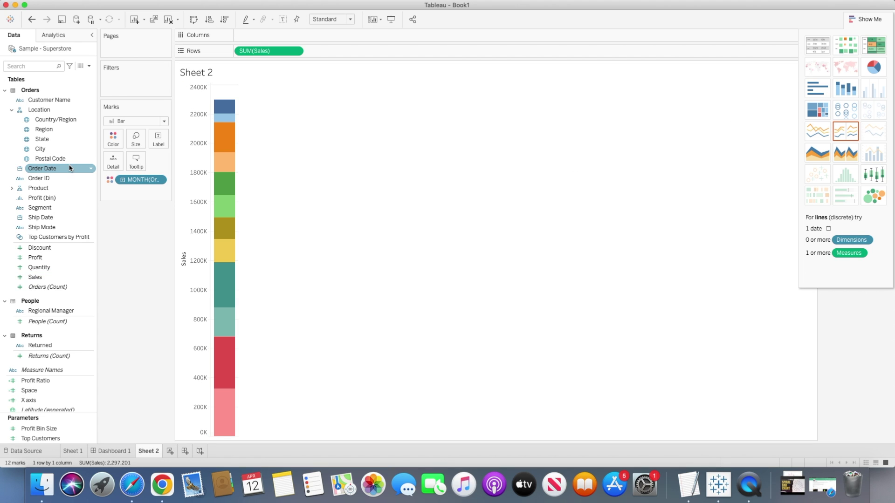
{"action": "left_click_drag", "start_coordinate": [70, 130], "coordinate": [112, 142]}
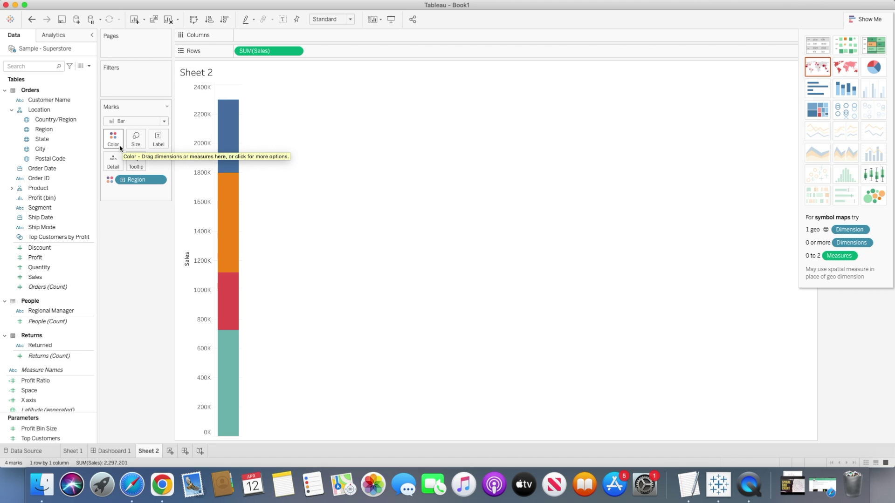
{"action": "left_click", "coordinate": [53, 171]}
{"action": "left_click_drag", "start_coordinate": [53, 172], "coordinate": [284, 38]}
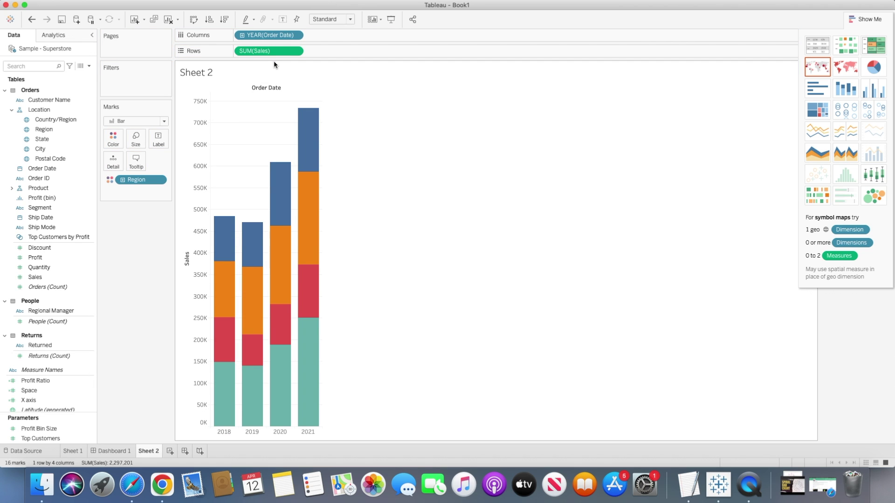
{"action": "left_click", "coordinate": [295, 35]}
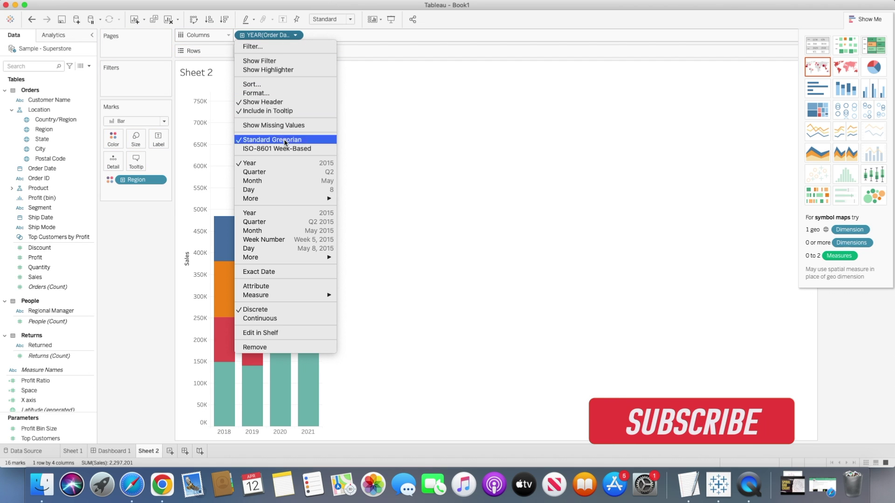
{"action": "left_click", "coordinate": [286, 181]}
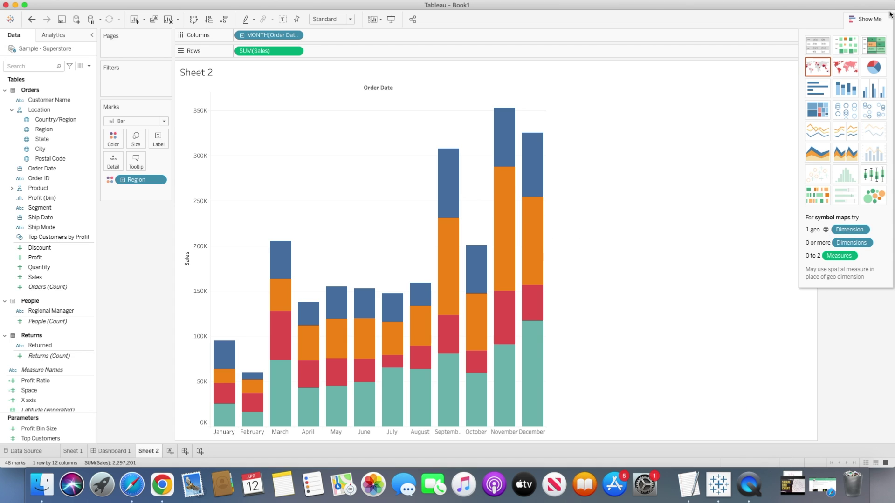
{"action": "left_click", "coordinate": [877, 20]}
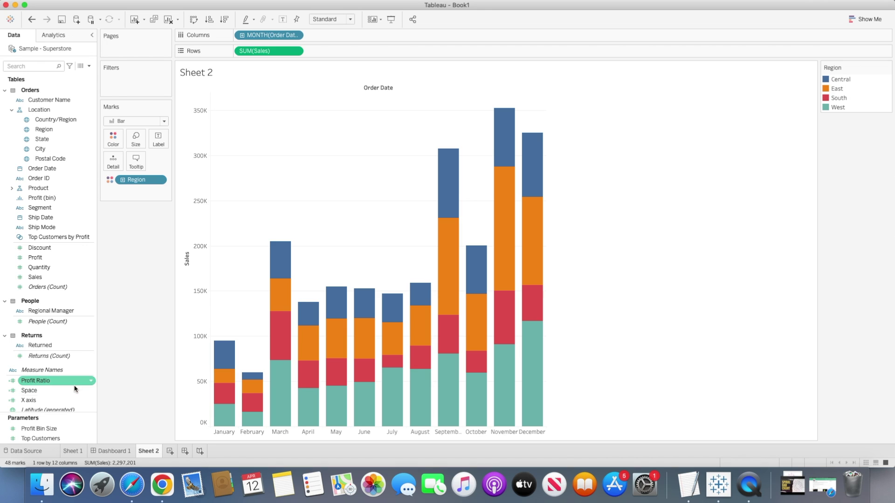
Review the formulas of the Space and X axis calculated fields.
{"action": "right_click", "coordinate": [43, 391]}
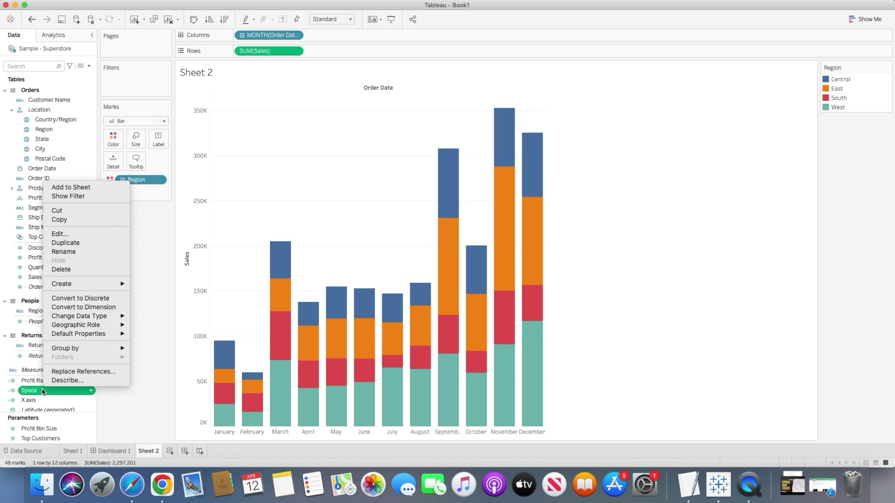
{"action": "left_click", "coordinate": [70, 233]}
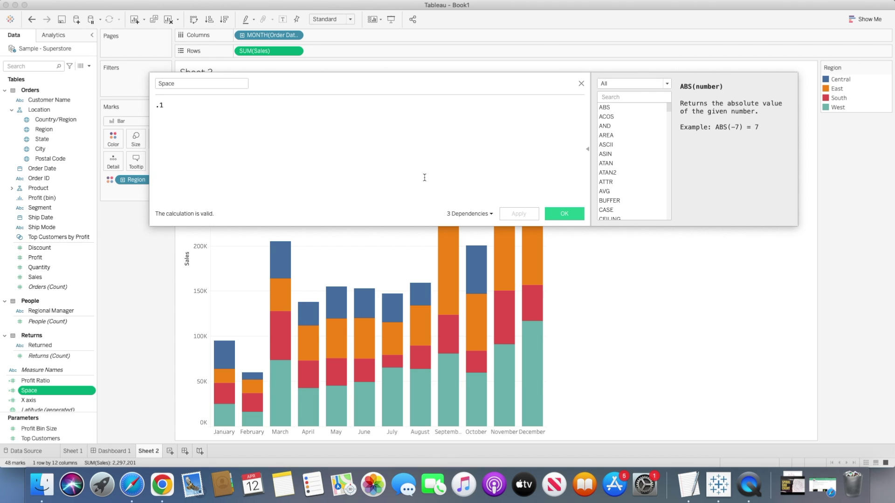
{"action": "left_click", "coordinate": [564, 214]}
{"action": "right_click", "coordinate": [34, 400]}
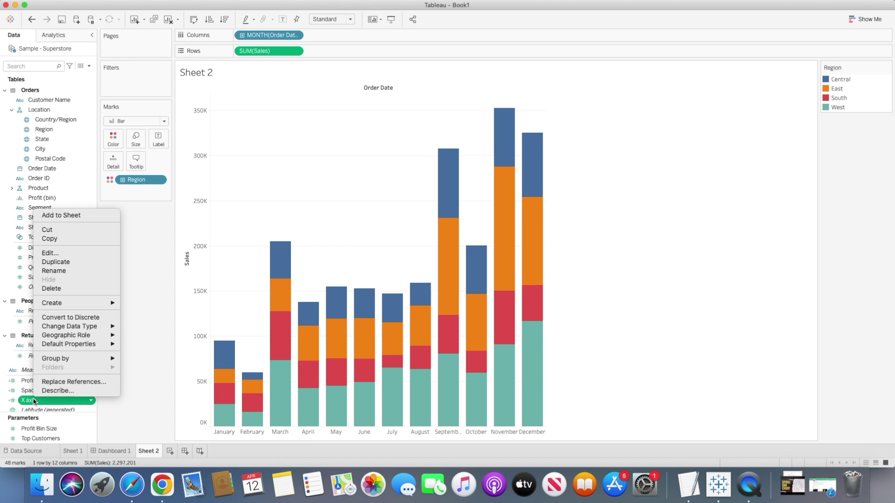
{"action": "left_click", "coordinate": [63, 254]}
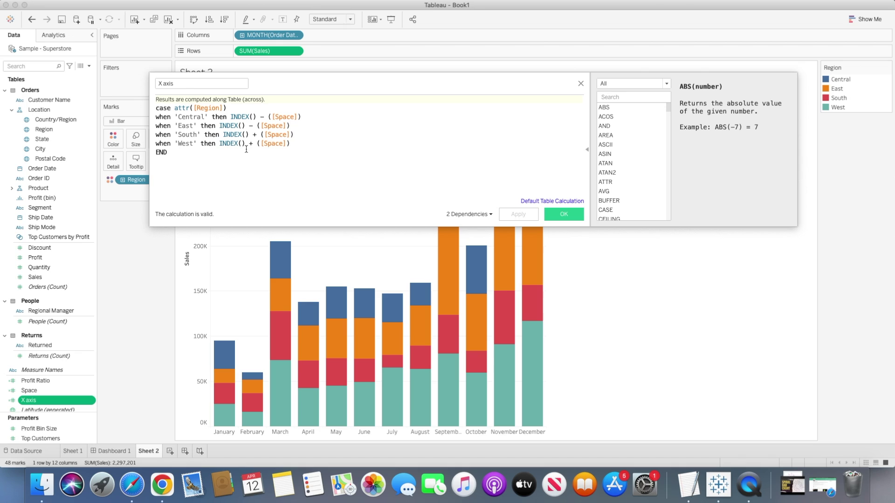
{"action": "left_click", "coordinate": [580, 83]}
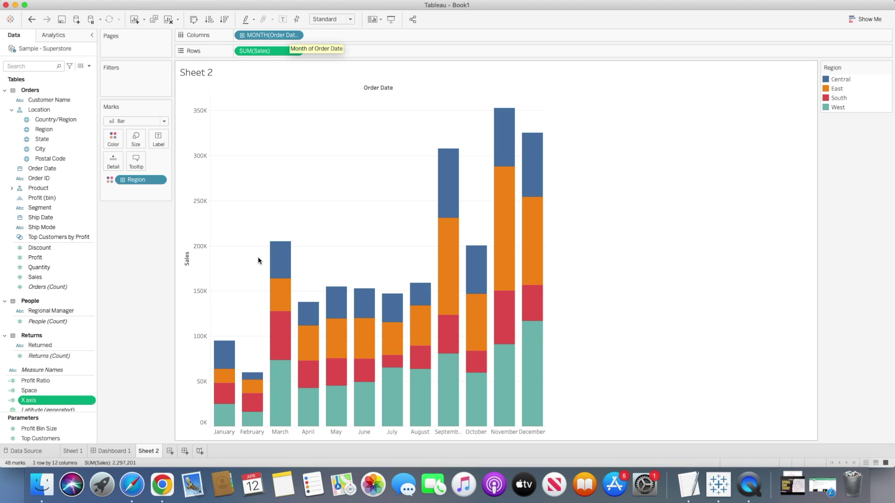
Inspect the regional segments of the January bar.
{"action": "mouse_move", "coordinate": [224, 394]}
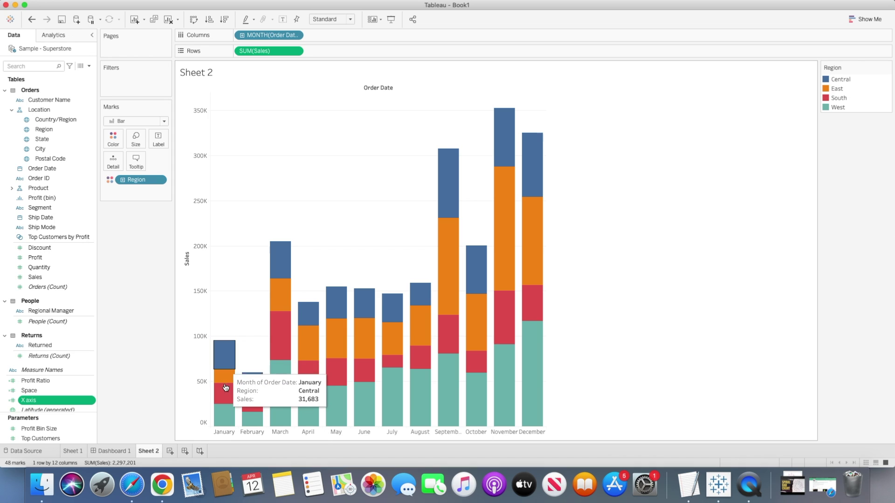
{"action": "mouse_move", "coordinate": [227, 377]}
{"action": "mouse_move", "coordinate": [227, 353]}
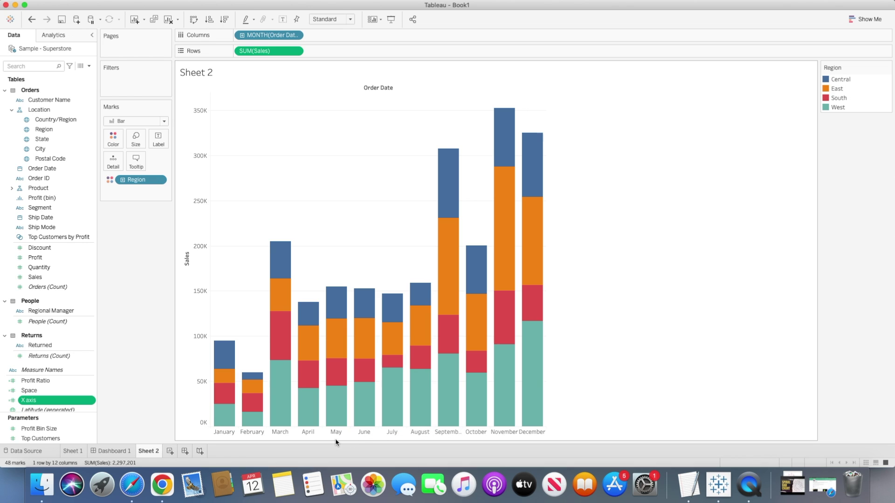
Examine the X axis formula, focusing on the Region case and how INDEX() is combined with Space for Central and East.
{"action": "right_click", "coordinate": [53, 401]}
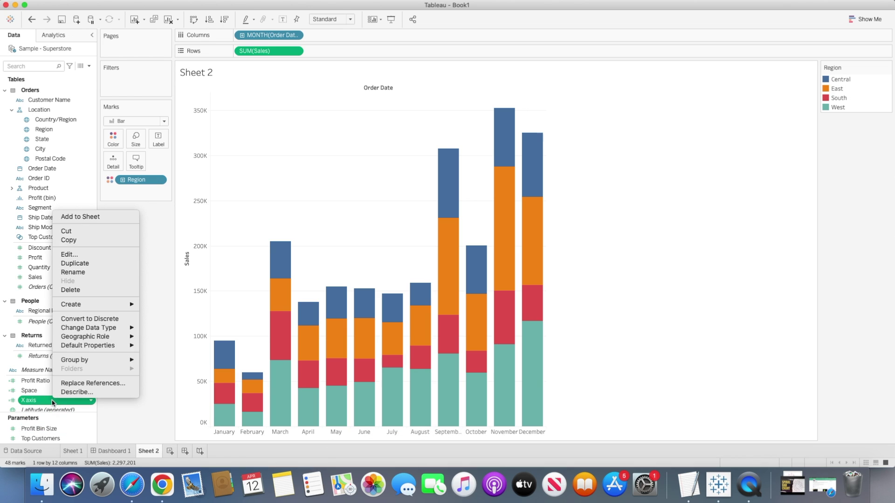
{"action": "left_click", "coordinate": [70, 255]}
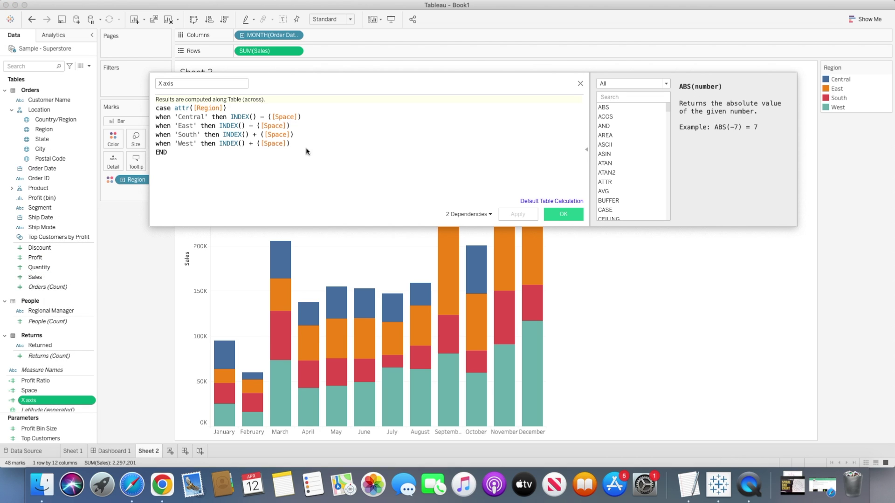
{"action": "left_click_drag", "start_coordinate": [314, 69], "coordinate": [414, 65]}
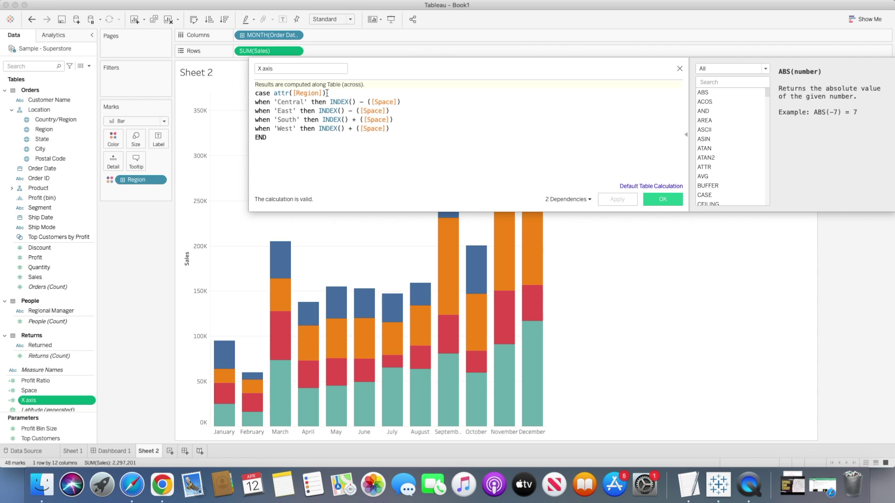
{"action": "left_click_drag", "start_coordinate": [326, 93], "coordinate": [293, 93]}
{"action": "double_click", "coordinate": [295, 104]}
{"action": "left_click", "coordinate": [345, 102]}
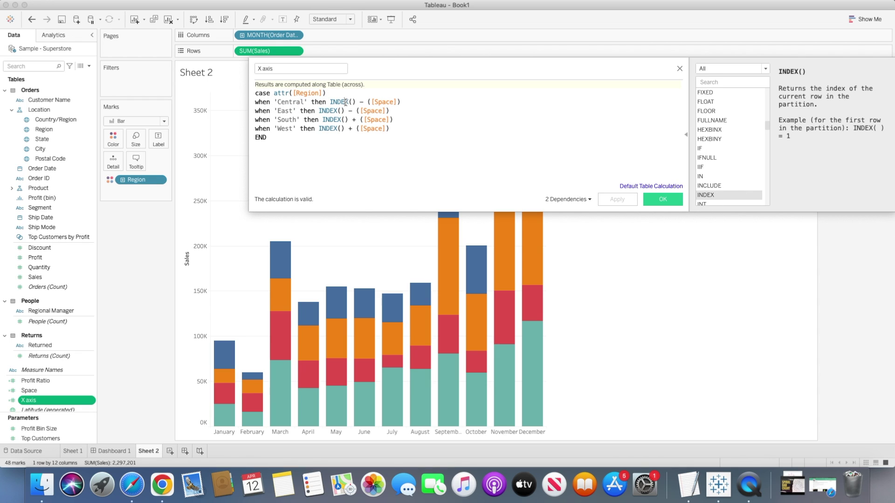
{"action": "left_click_drag", "start_coordinate": [356, 102], "coordinate": [329, 102]}
{"action": "left_click_drag", "start_coordinate": [307, 101], "coordinate": [278, 101]}
{"action": "left_click_drag", "start_coordinate": [358, 101], "coordinate": [331, 102]}
{"action": "left_click", "coordinate": [366, 102]}
{"action": "left_click_drag", "start_coordinate": [367, 102], "coordinate": [404, 104]}
{"action": "left_click_drag", "start_coordinate": [359, 101], "coordinate": [327, 103]}
{"action": "double_click", "coordinate": [283, 111]}
{"action": "left_click_drag", "start_coordinate": [347, 111], "coordinate": [319, 112]}
{"action": "left_click_drag", "start_coordinate": [390, 111], "coordinate": [360, 112]}
{"action": "left_click", "coordinate": [660, 200]}
Replace the Order Date month on the columns with X axis, and add Order Date to Detail as discrete months.
{"action": "left_click_drag", "start_coordinate": [51, 399], "coordinate": [334, 37]}
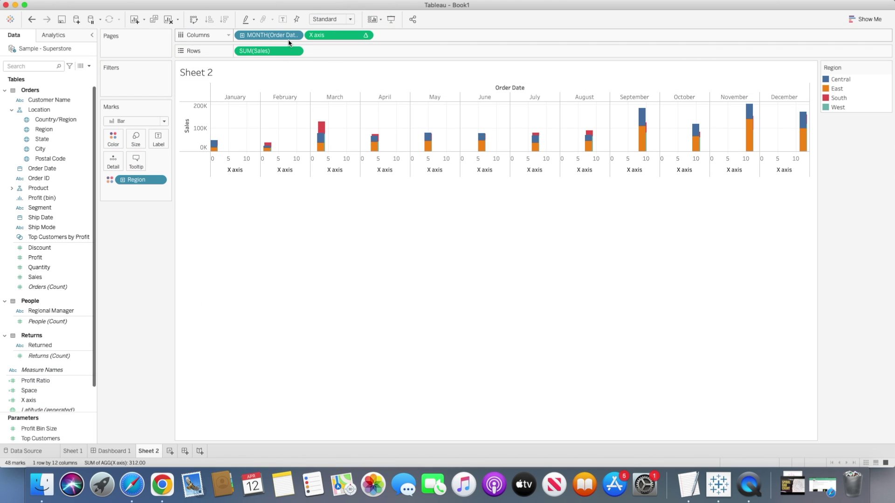
{"action": "left_click_drag", "start_coordinate": [286, 37], "coordinate": [155, 217]}
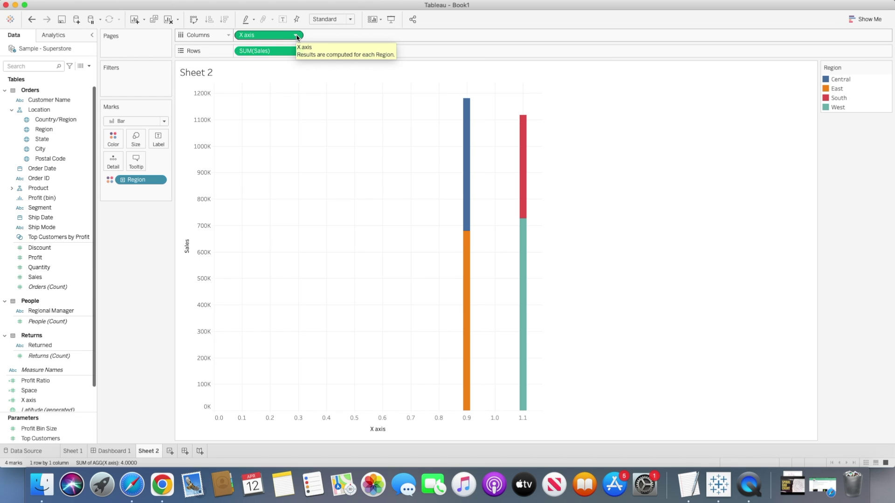
{"action": "left_click_drag", "start_coordinate": [44, 168], "coordinate": [116, 162]}
{"action": "left_click", "coordinate": [158, 191]}
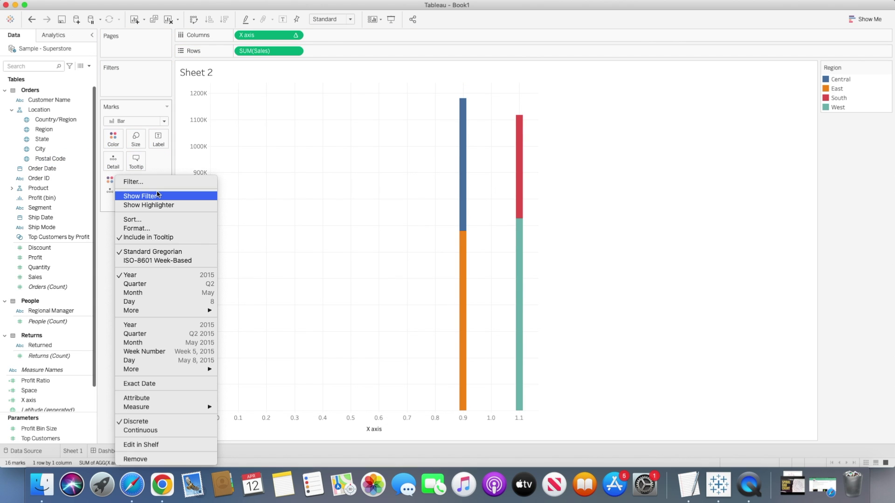
{"action": "left_click", "coordinate": [160, 291]}
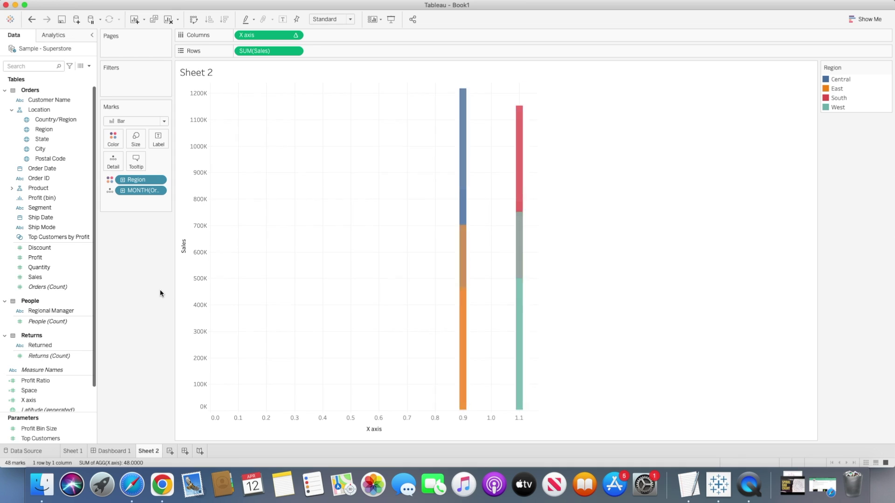
Set the X axis table calculation to compute using Order Date, and inspect the January bars.
{"action": "left_click", "coordinate": [297, 36]}
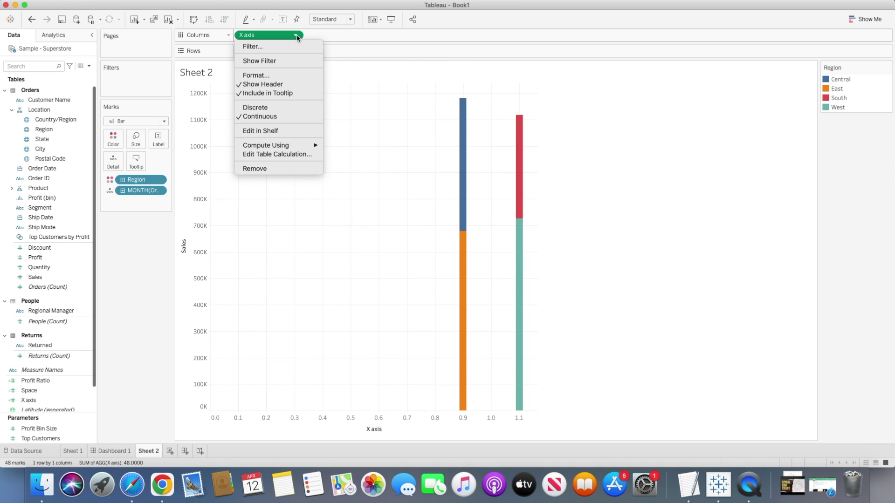
{"action": "mouse_move", "coordinate": [313, 146]}
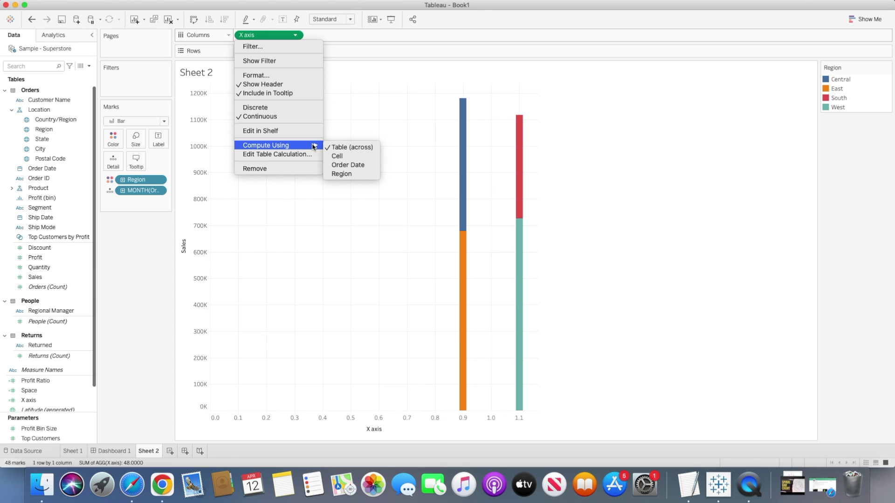
{"action": "left_click", "coordinate": [339, 165]}
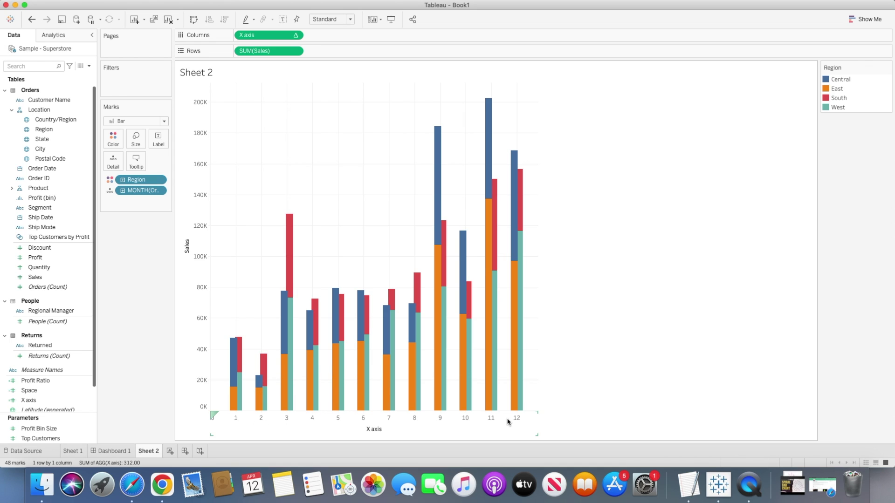
{"action": "mouse_move", "coordinate": [234, 405]}
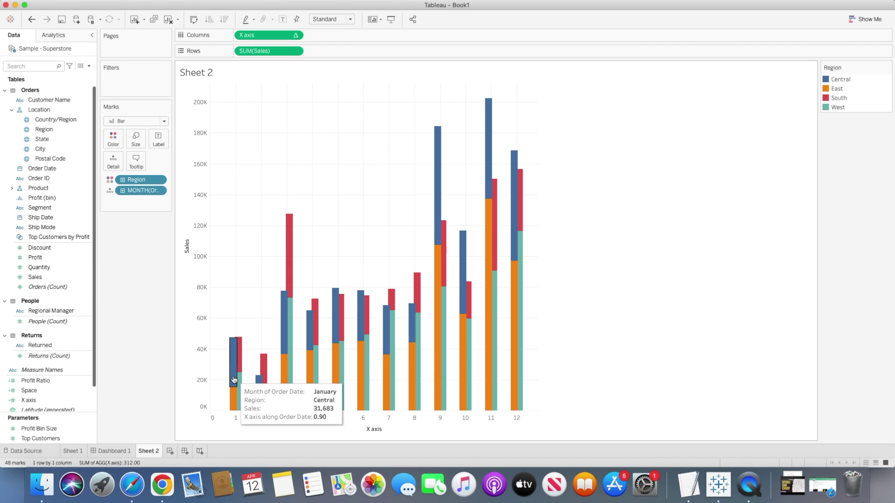
{"action": "mouse_move", "coordinate": [241, 389]}
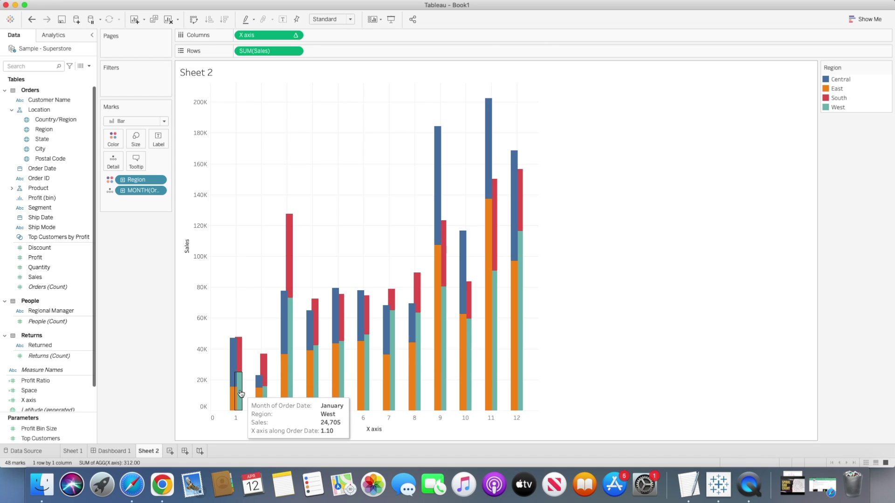
Fit the chart to Entire View and format the X axis numbers as Number (Custom) with 0 decimal places.
{"action": "left_click", "coordinate": [335, 20]}
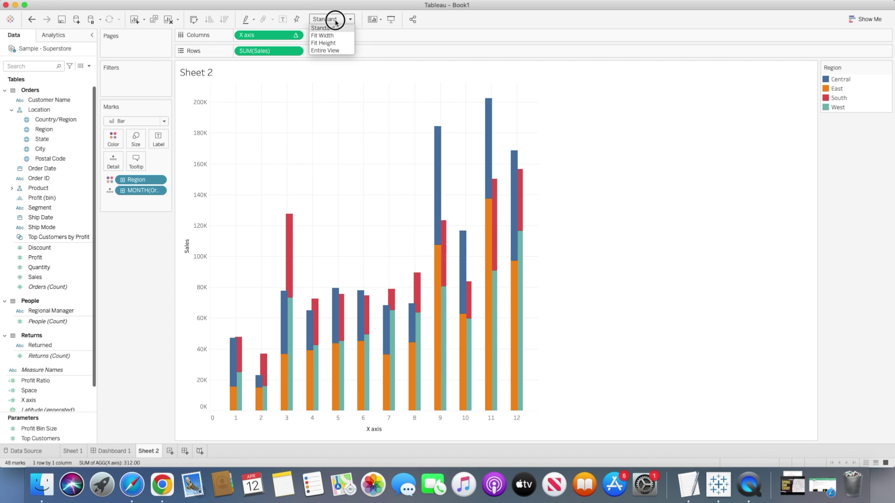
{"action": "left_click", "coordinate": [331, 51]}
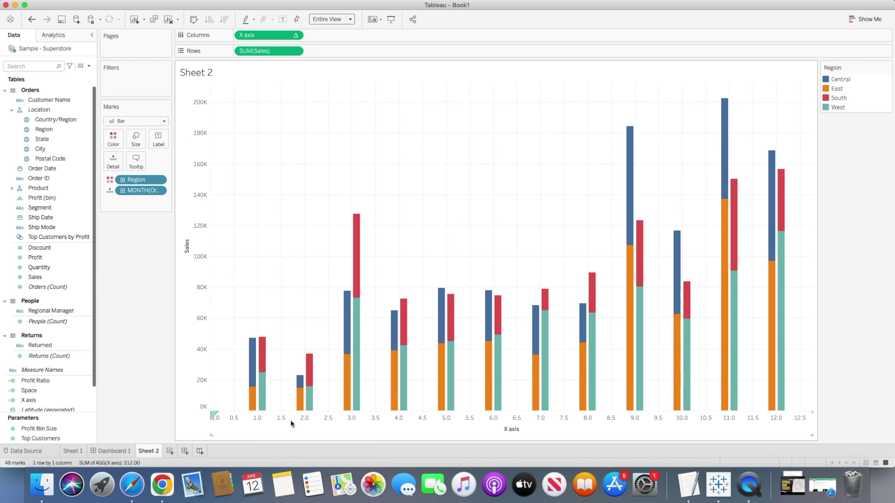
{"action": "left_click", "coordinate": [296, 36]}
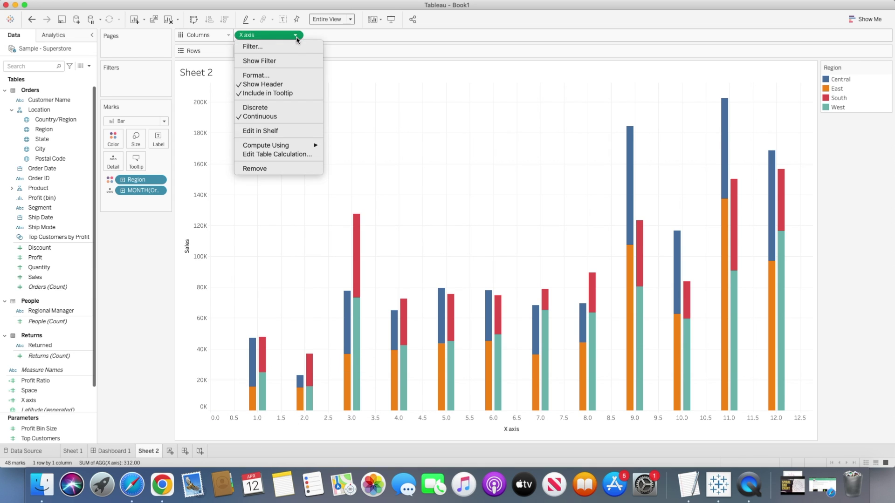
{"action": "left_click", "coordinate": [275, 75]}
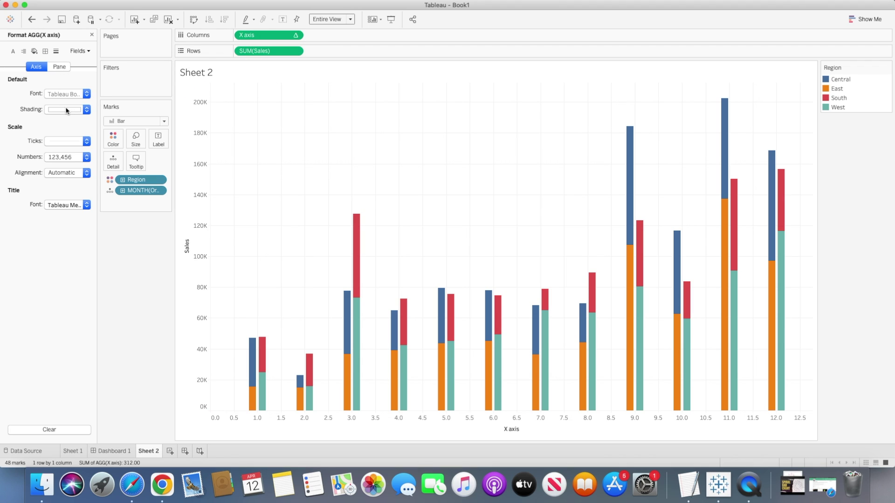
{"action": "left_click", "coordinate": [64, 159]}
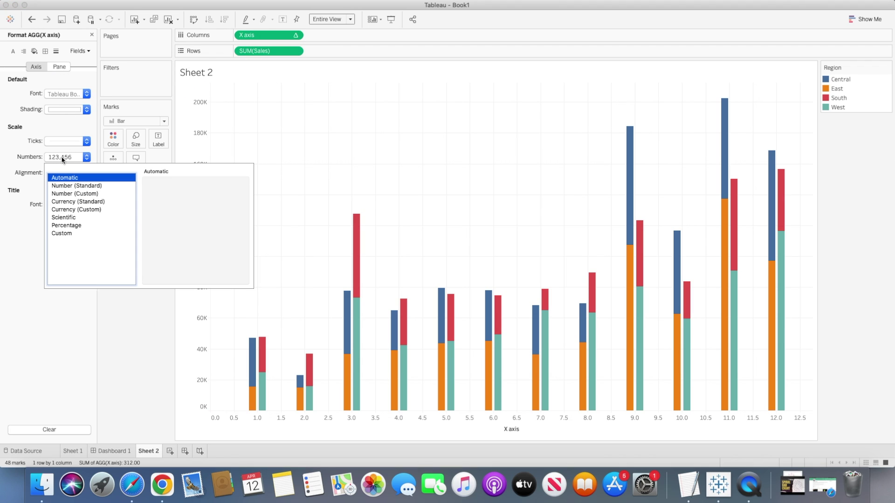
{"action": "left_click", "coordinate": [82, 194]}
{"action": "double_click", "coordinate": [172, 196]}
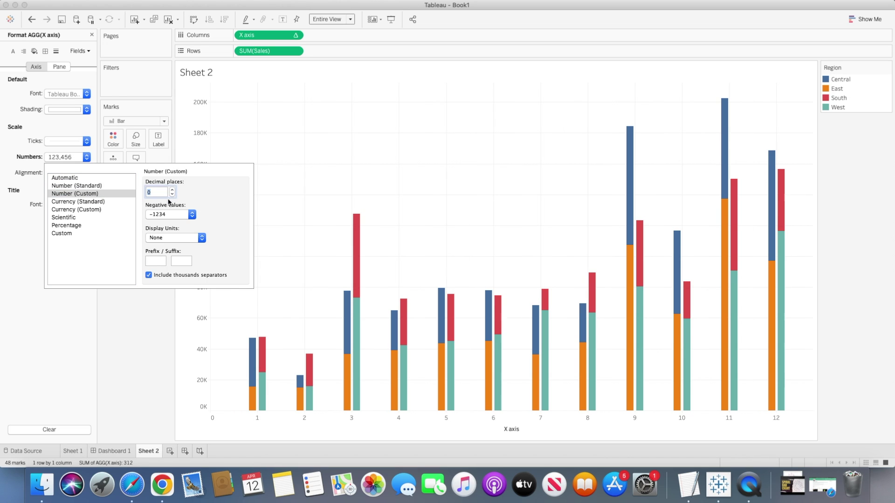
{"action": "left_click", "coordinate": [133, 331]}
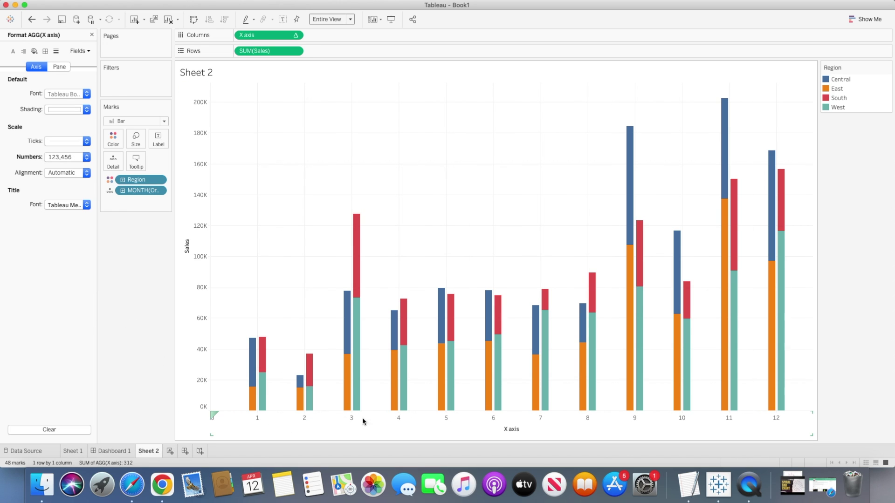
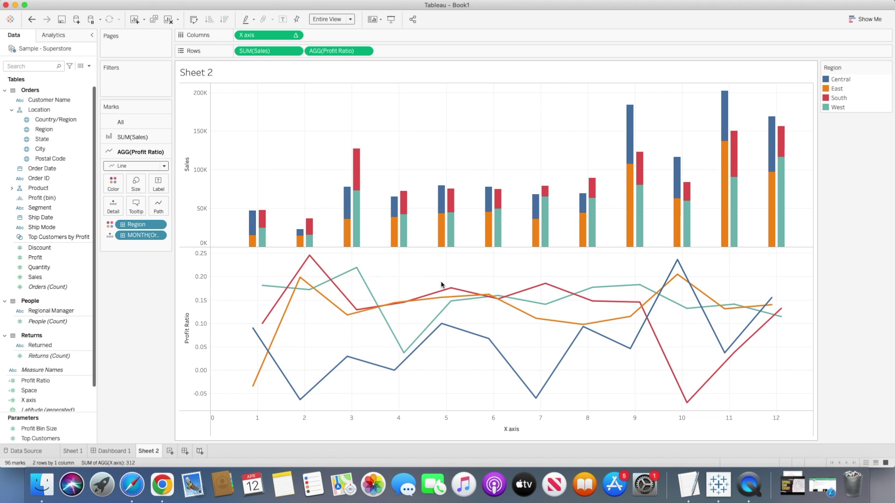
Make Profit Ratio a dual axis with Sales so the lines and bars share one pane.
{"action": "left_click", "coordinate": [366, 52]}
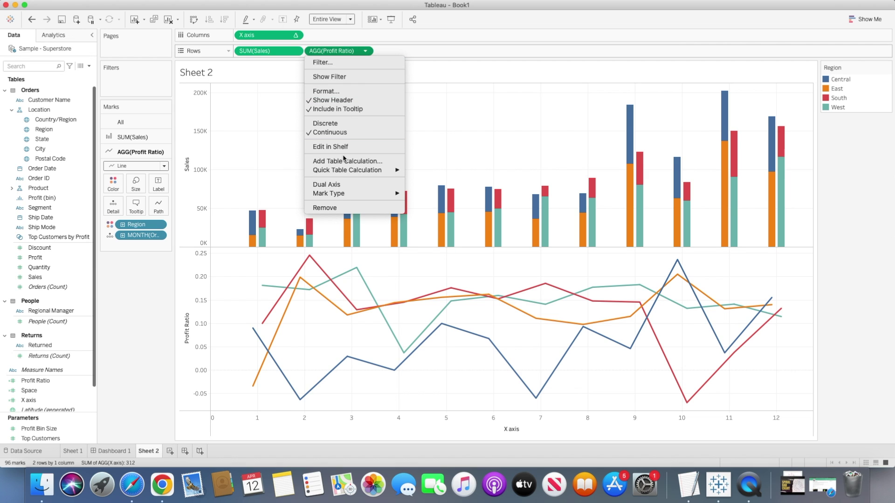
{"action": "left_click", "coordinate": [340, 184]}
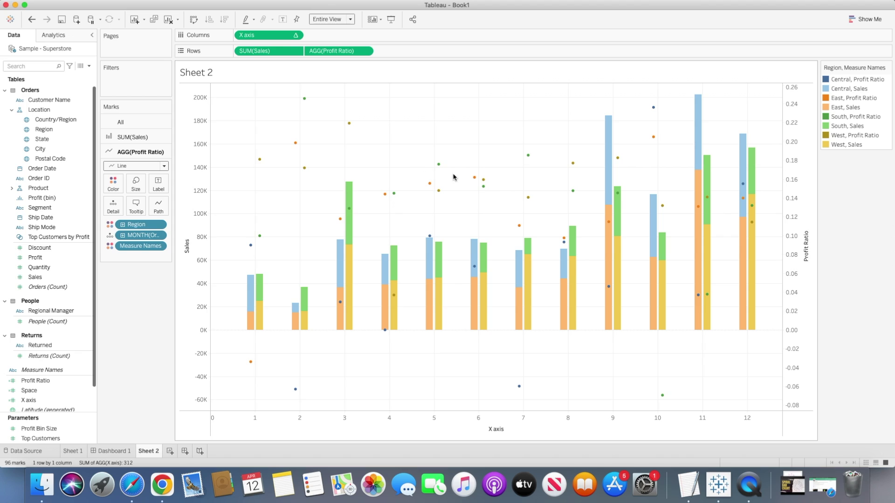
{"action": "mouse_move", "coordinate": [480, 179]}
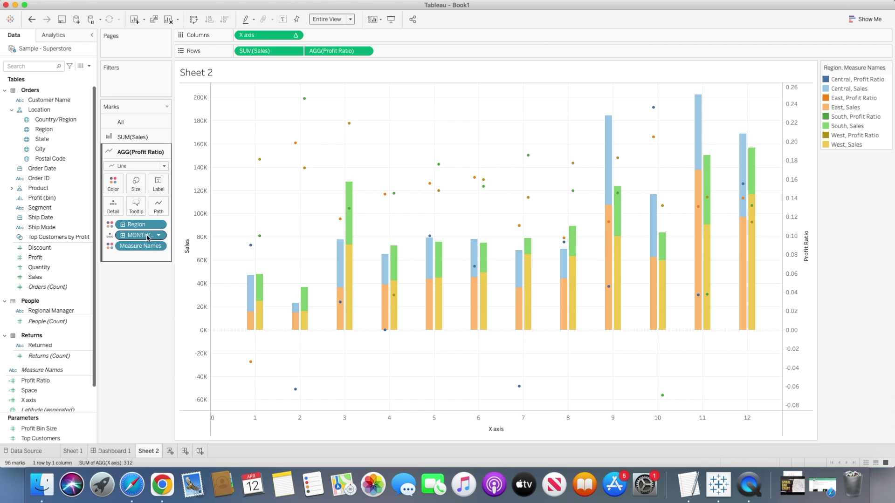
Remove Measure Names from all marks so that only Region colors the bars and lines.
{"action": "left_click_drag", "start_coordinate": [143, 239], "coordinate": [134, 294]}
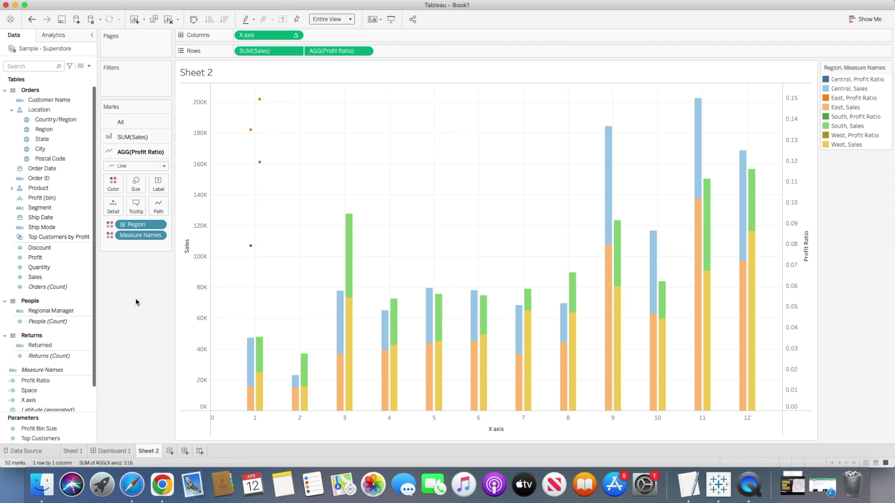
{"action": "key", "text": "super+z"}
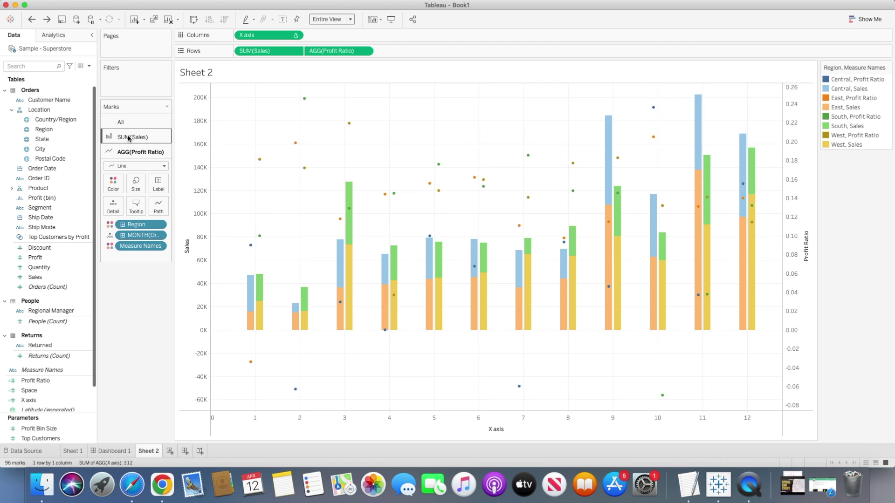
{"action": "left_click", "coordinate": [133, 124]}
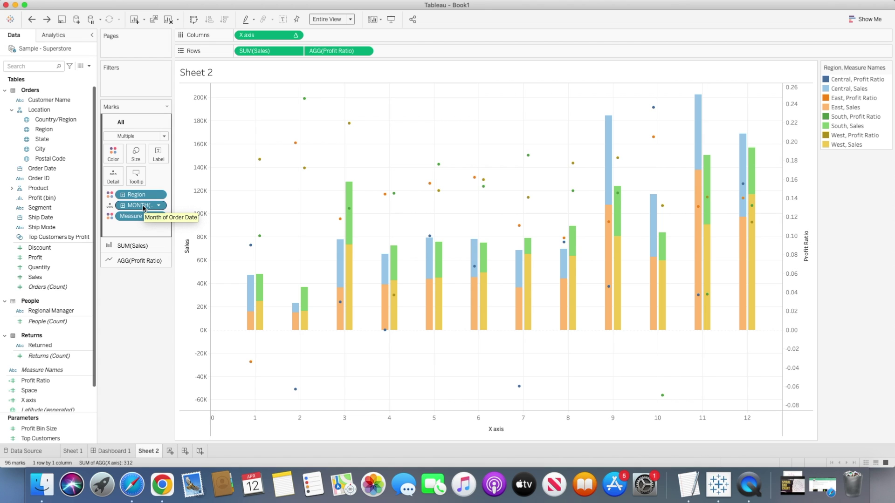
{"action": "left_click_drag", "start_coordinate": [146, 217], "coordinate": [135, 305]}
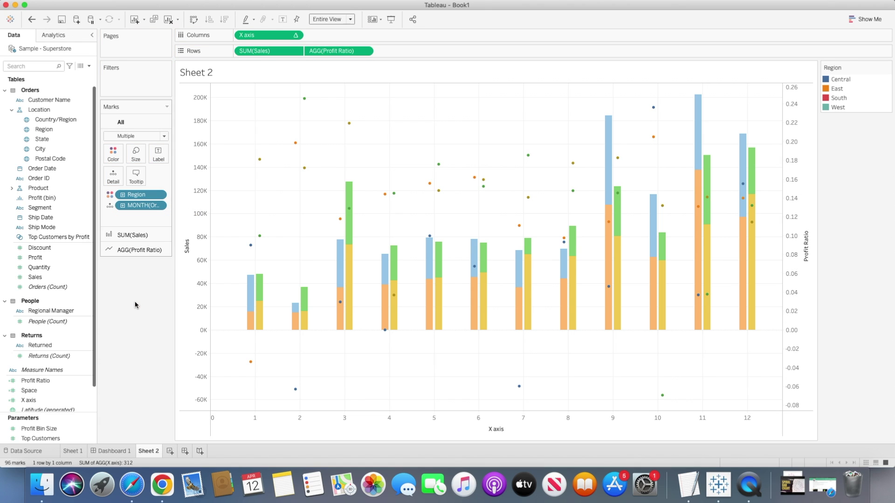
{"action": "mouse_move", "coordinate": [292, 224]}
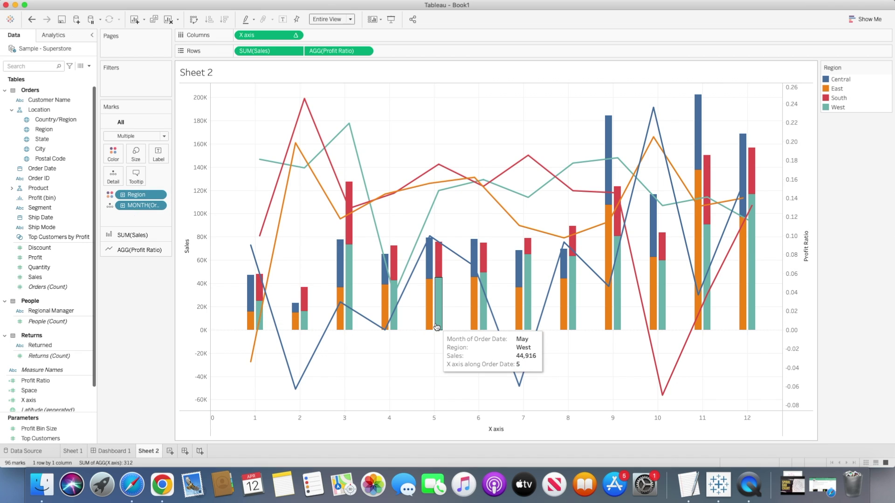
{"action": "mouse_move", "coordinate": [292, 246]}
Format the Profit Ratio axis numbers as Percentage with 0 decimal places.
{"action": "right_click", "coordinate": [797, 215]}
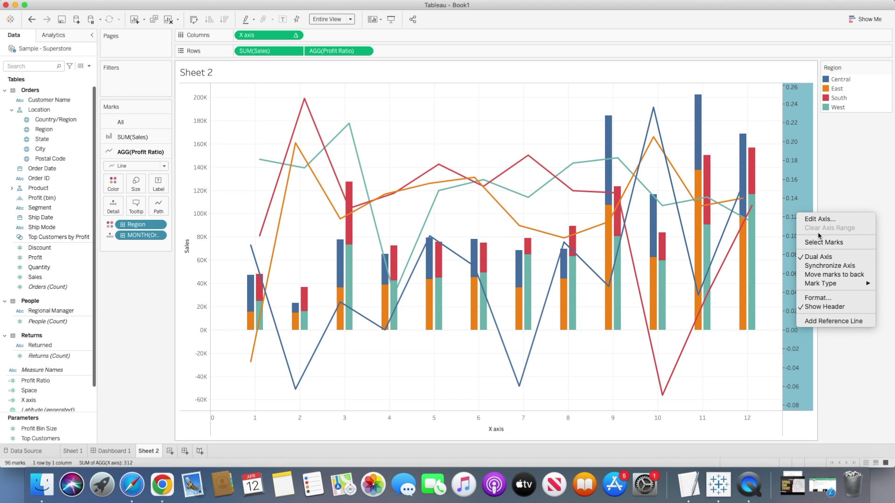
{"action": "left_click", "coordinate": [818, 298]}
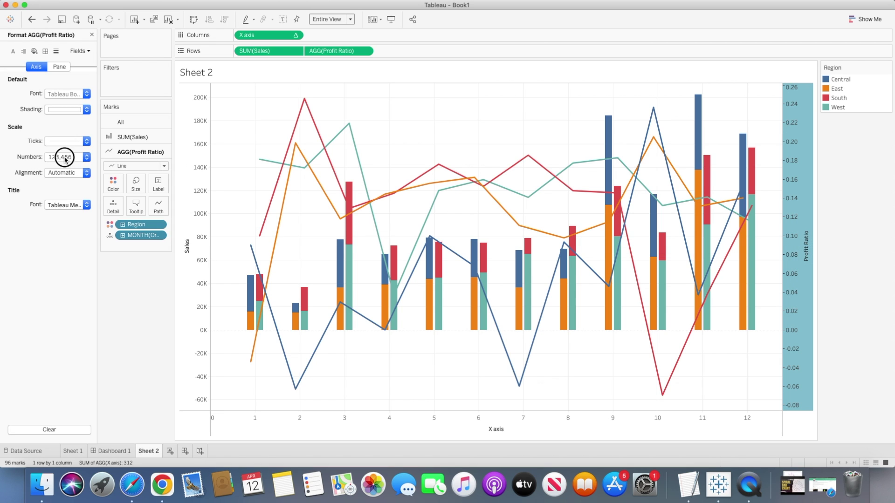
{"action": "left_click", "coordinate": [66, 159]}
{"action": "left_click", "coordinate": [69, 225]}
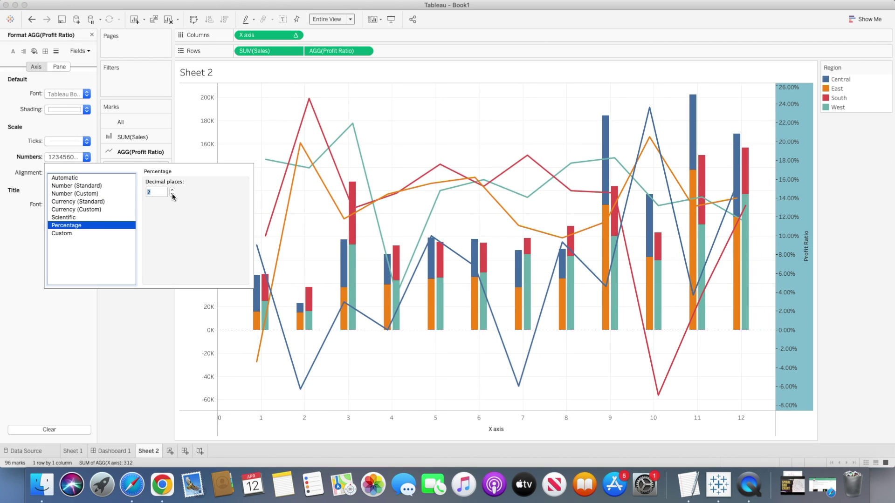
{"action": "left_click", "coordinate": [172, 195]}
{"action": "left_click", "coordinate": [172, 195]}
{"action": "left_click", "coordinate": [149, 311]}
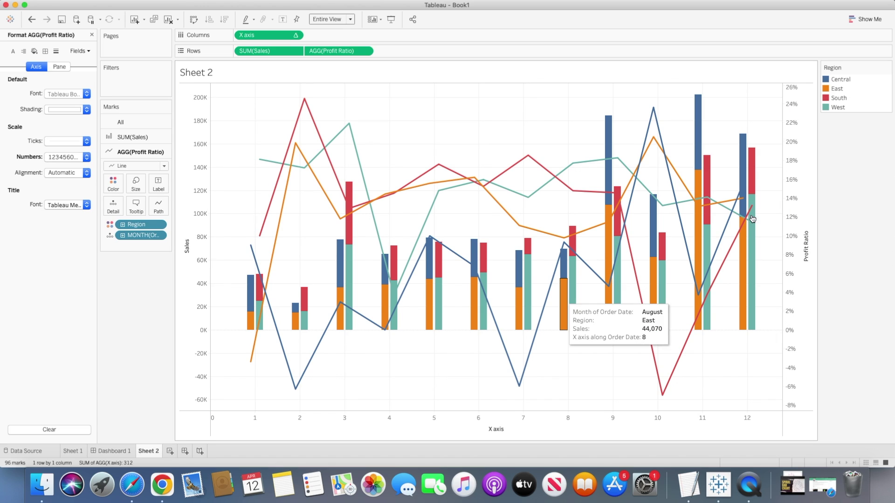
Delete the "X axis along Order Date" text and field from the Profit Ratio line tooltip.
{"action": "mouse_move", "coordinate": [507, 168]}
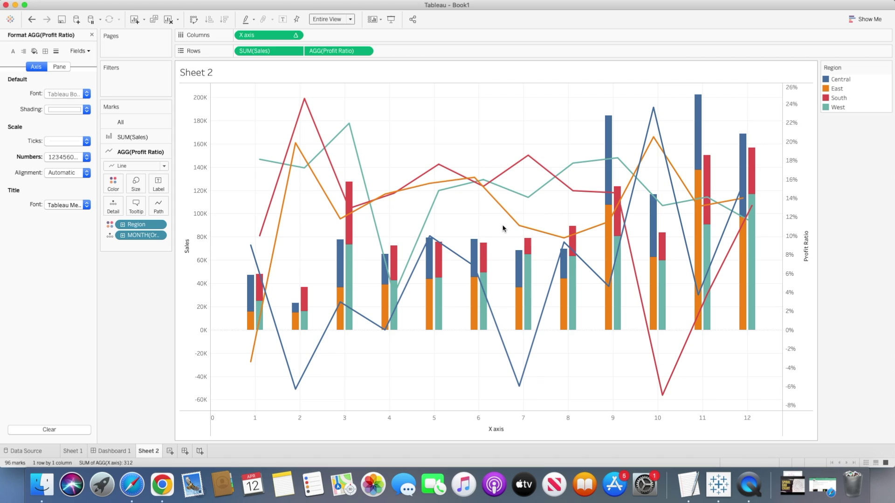
{"action": "mouse_move", "coordinate": [494, 320]}
{"action": "mouse_move", "coordinate": [441, 323]}
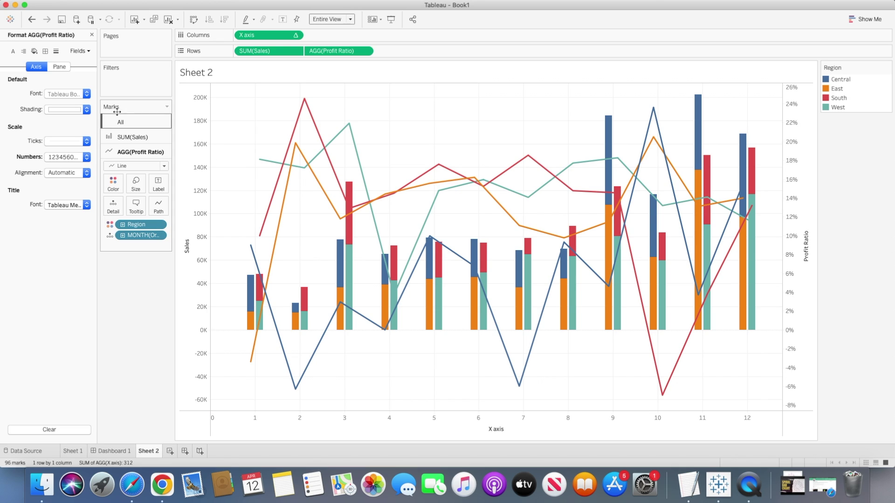
{"action": "left_click", "coordinate": [136, 209]}
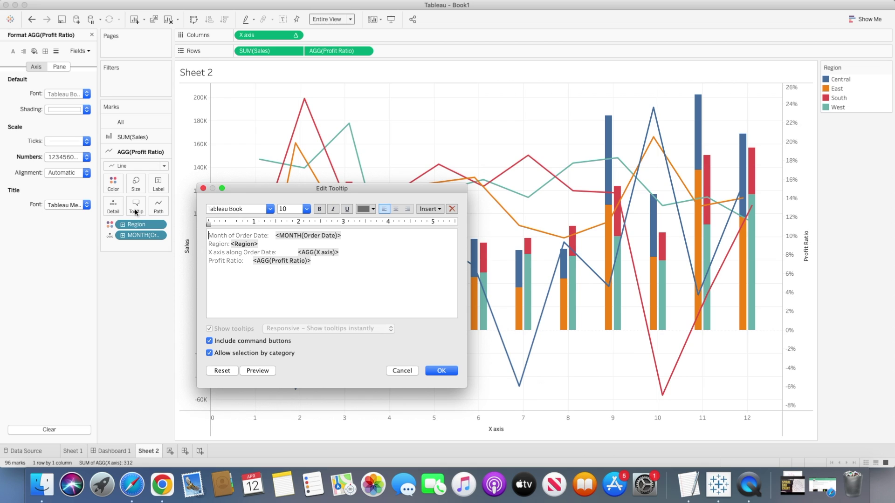
{"action": "left_click_drag", "start_coordinate": [348, 251], "coordinate": [205, 252]}
{"action": "key", "text": "BackSpace"}
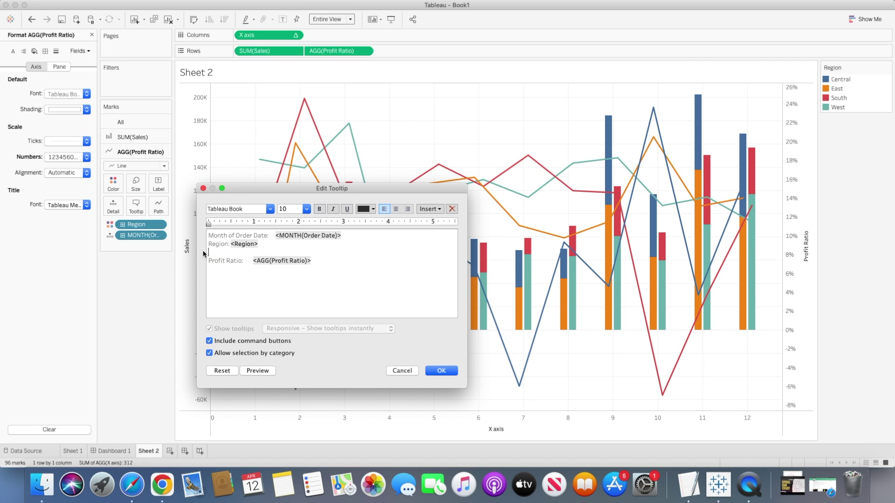
{"action": "left_click", "coordinate": [443, 372]}
Delete the "X axis along Order Date" line from the Sales bar tooltip, and check the tooltips on bars and lines.
{"action": "left_click", "coordinate": [138, 140]}
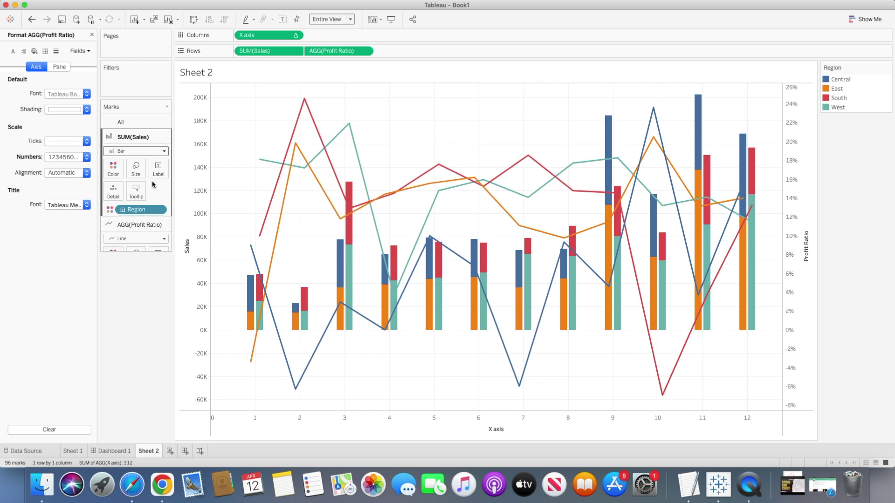
{"action": "left_click", "coordinate": [136, 190]}
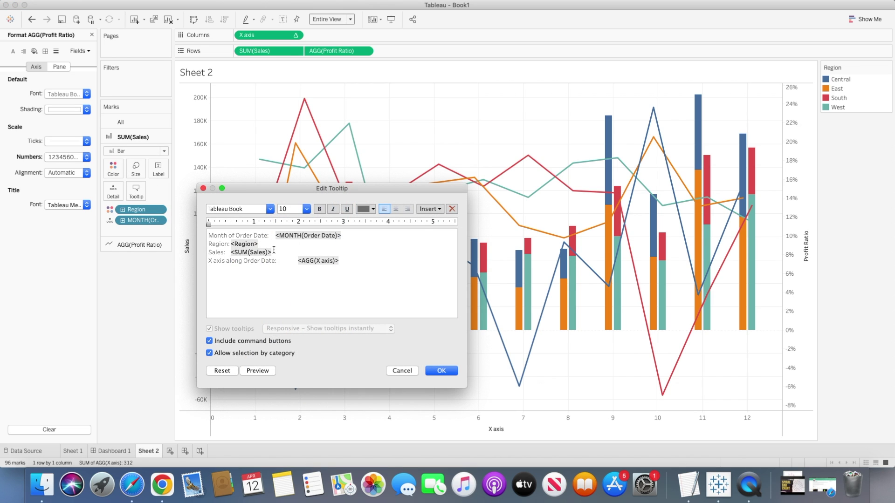
{"action": "left_click_drag", "start_coordinate": [345, 261], "coordinate": [205, 260]}
{"action": "key", "text": "BackSpace"}
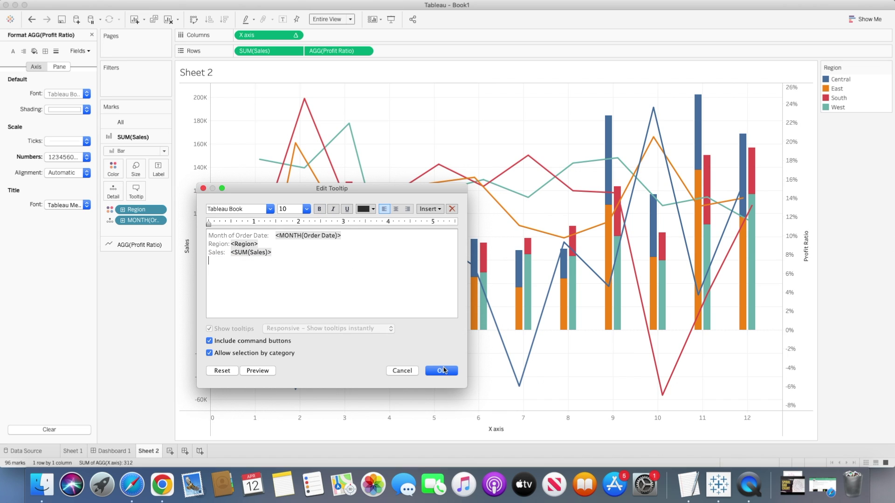
{"action": "left_click", "coordinate": [443, 372]}
{"action": "mouse_move", "coordinate": [436, 321]}
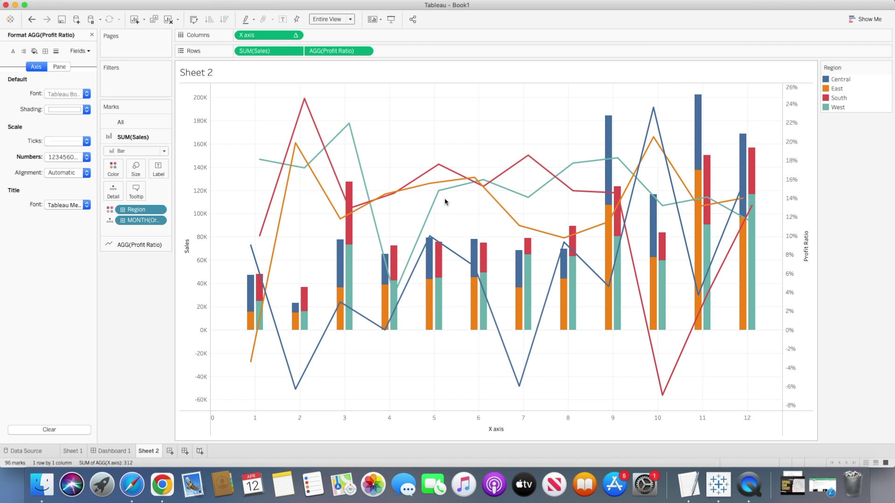
{"action": "mouse_move", "coordinate": [438, 196]}
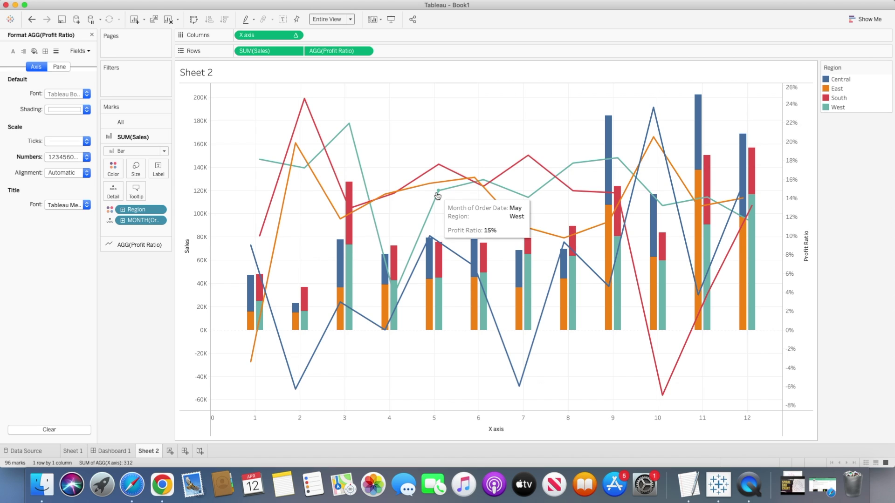
{"action": "mouse_move", "coordinate": [347, 305]}
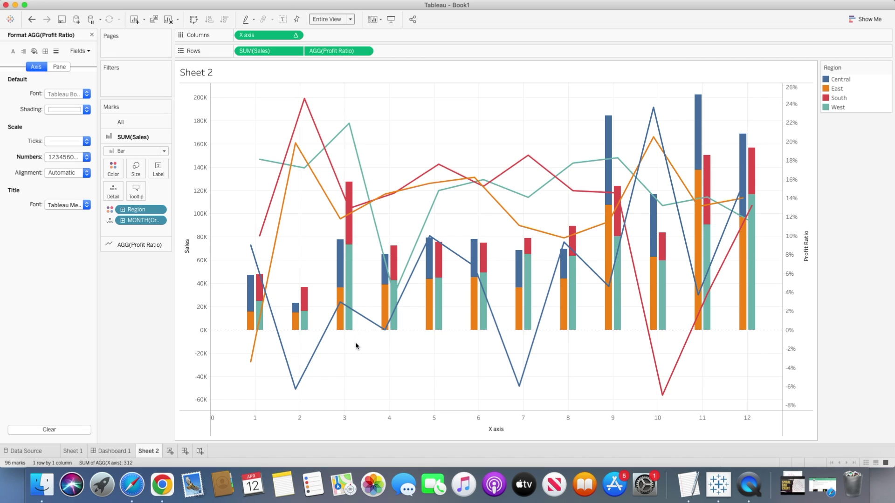
{"action": "mouse_move", "coordinate": [353, 324]}
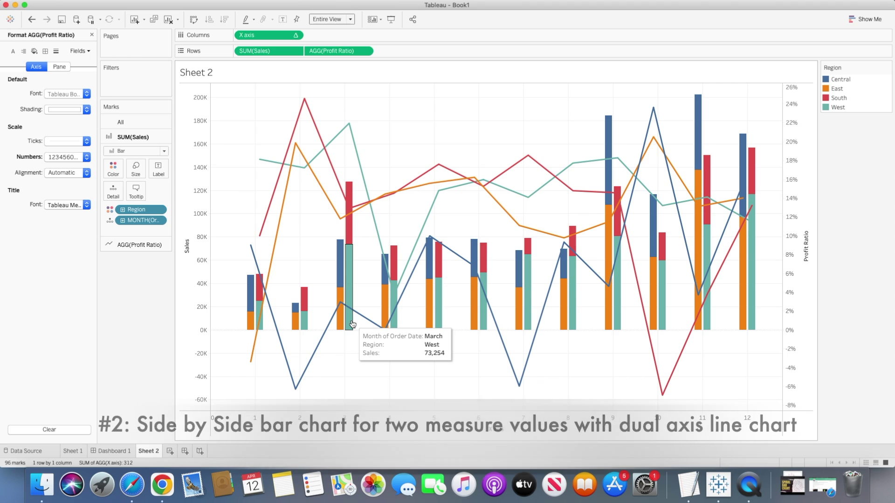
Clear and delete Sheet 2, and delete Dashboard 1 from the workbook.
{"action": "left_click", "coordinate": [169, 23]}
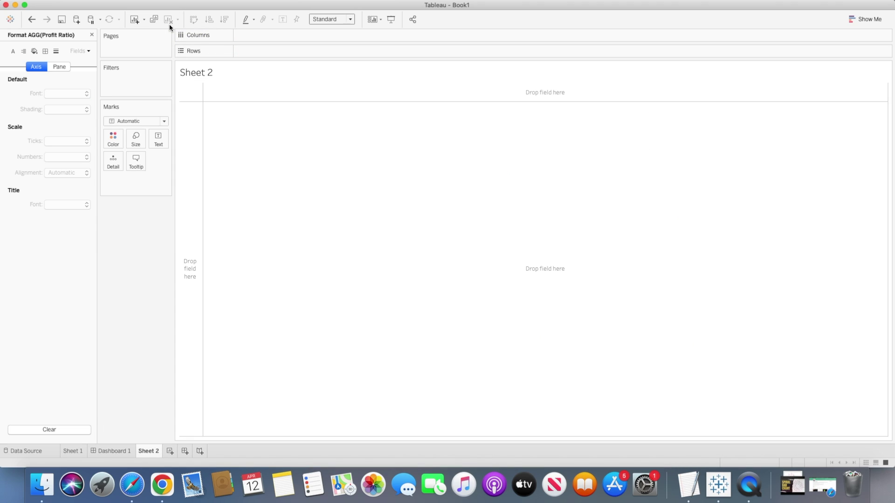
{"action": "right_click", "coordinate": [152, 452]}
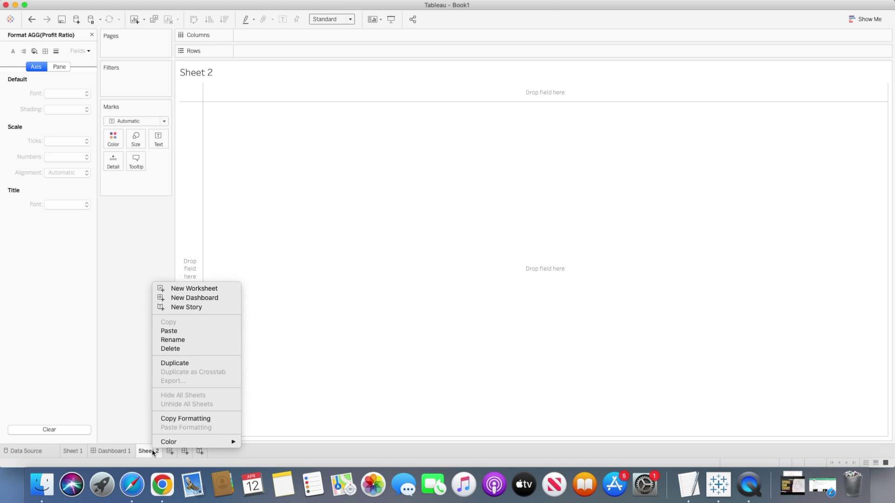
{"action": "left_click", "coordinate": [170, 349]}
{"action": "right_click", "coordinate": [100, 455]}
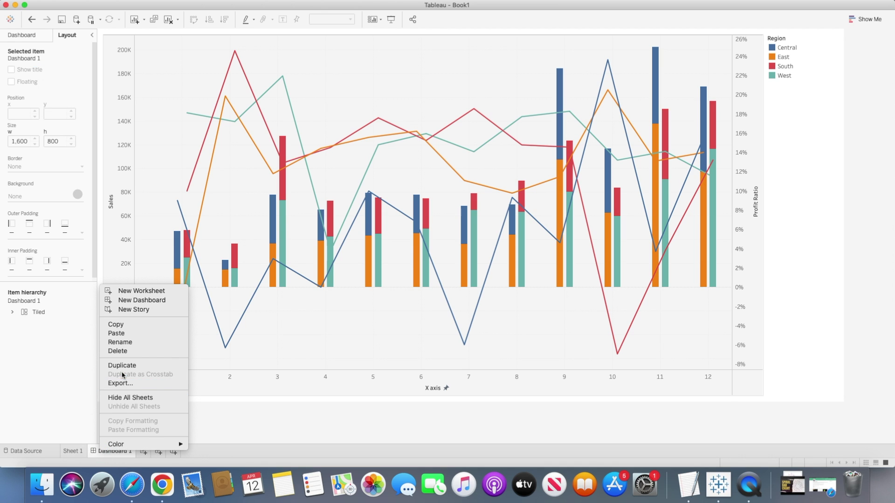
{"action": "left_click", "coordinate": [116, 348]}
{"action": "right_click", "coordinate": [80, 451]}
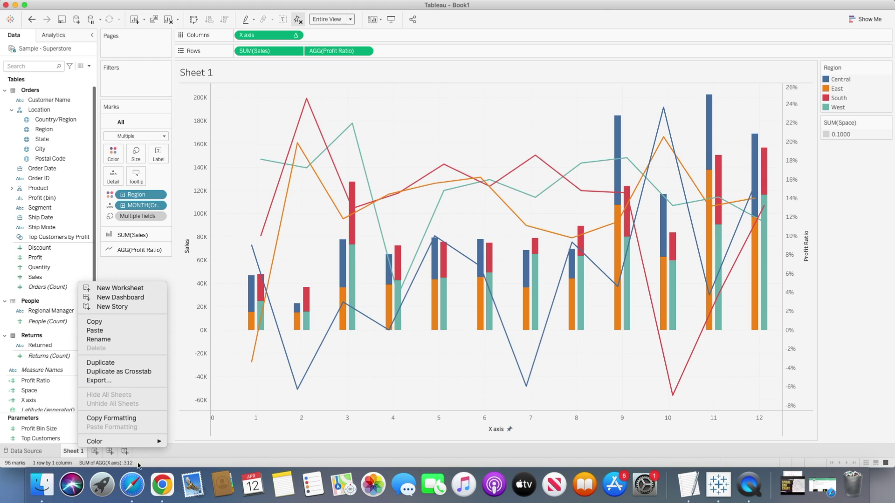
Clear all fields and marks from Sheet 1.
{"action": "left_click", "coordinate": [174, 447]}
{"action": "left_click", "coordinate": [167, 19]}
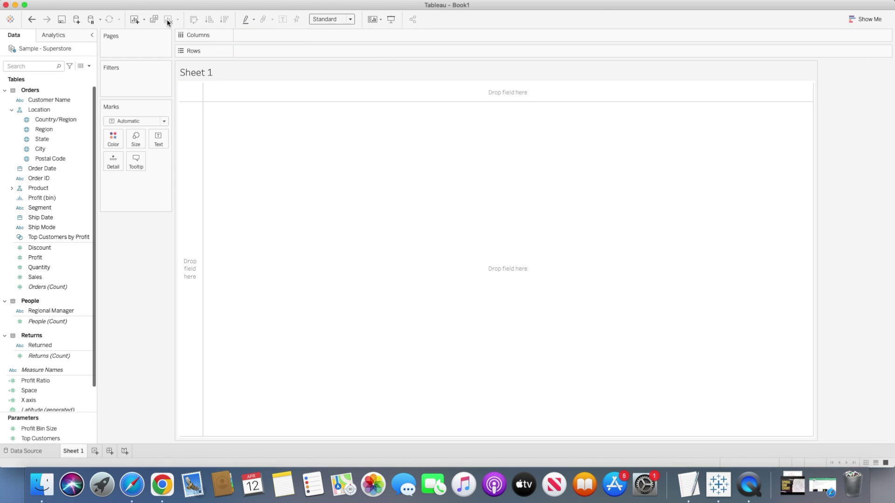
Pivot the Sales and Profit columns together in the data source, and check the resulting pivot columns.
{"action": "left_click", "coordinate": [40, 451]}
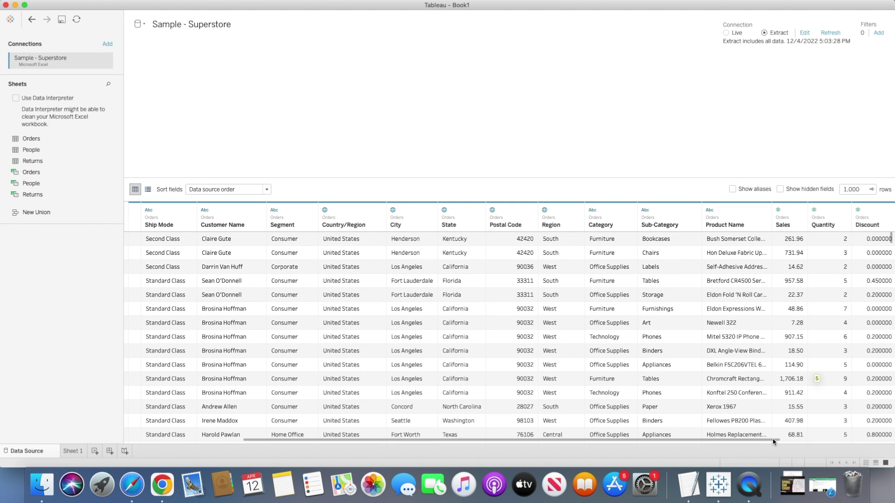
{"action": "left_click_drag", "start_coordinate": [773, 440], "coordinate": [812, 440]}
{"action": "left_click", "coordinate": [725, 206]}
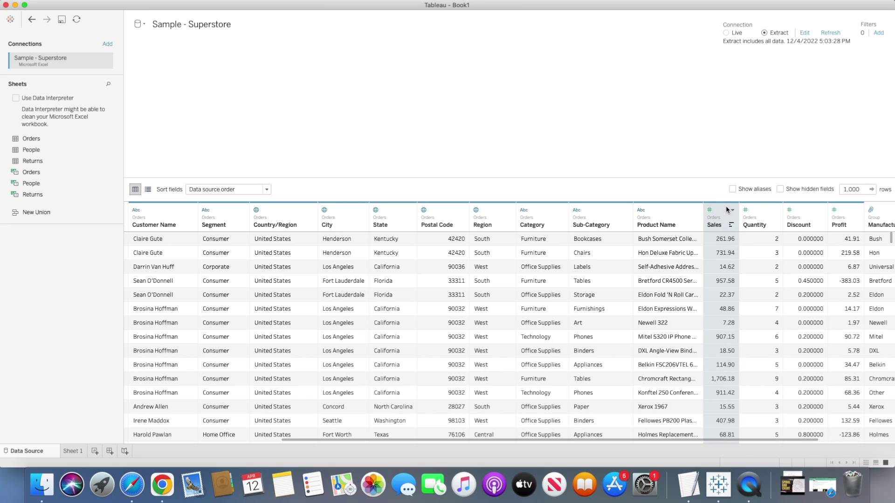
{"action": "left_click", "coordinate": [851, 212]}
{"action": "left_click", "coordinate": [857, 210]}
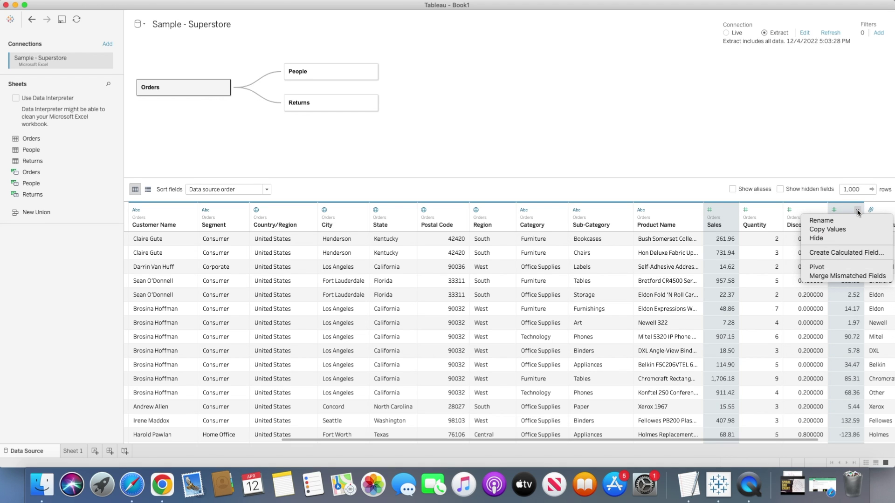
{"action": "left_click", "coordinate": [818, 268]}
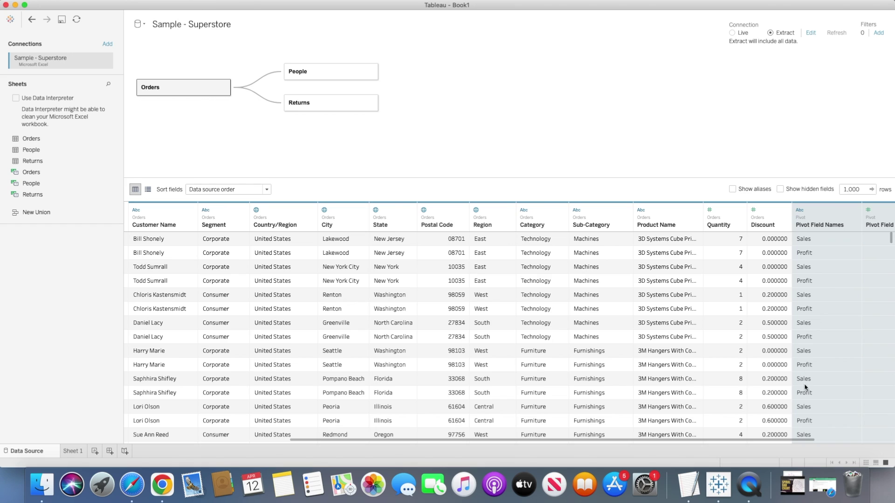
{"action": "left_click_drag", "start_coordinate": [816, 440], "coordinate": [835, 441]}
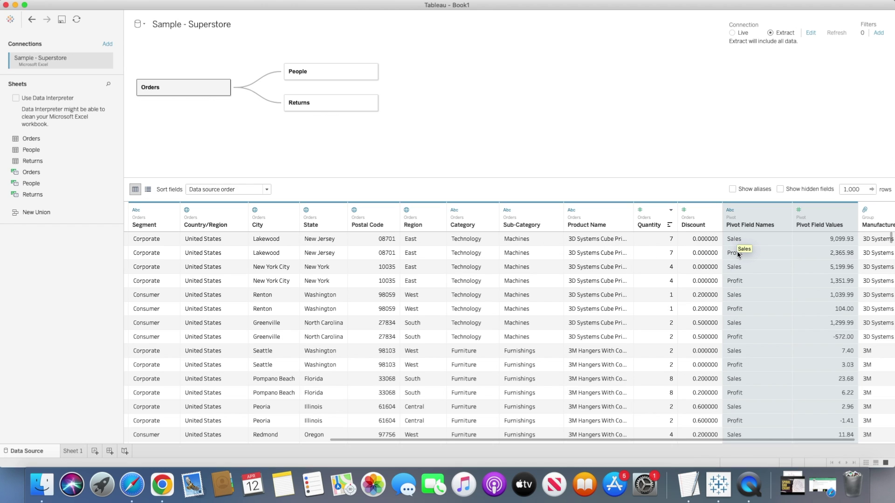
Return to Sheet 1, dismiss the data source reload errors, and widen the field list.
{"action": "left_click", "coordinate": [74, 451]}
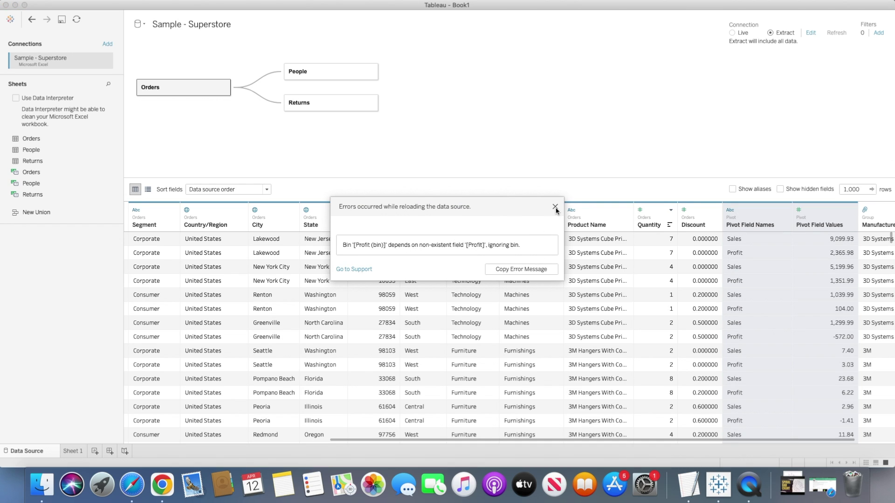
{"action": "left_click", "coordinate": [555, 207]}
{"action": "left_click", "coordinate": [84, 451]}
{"action": "left_click", "coordinate": [554, 207]}
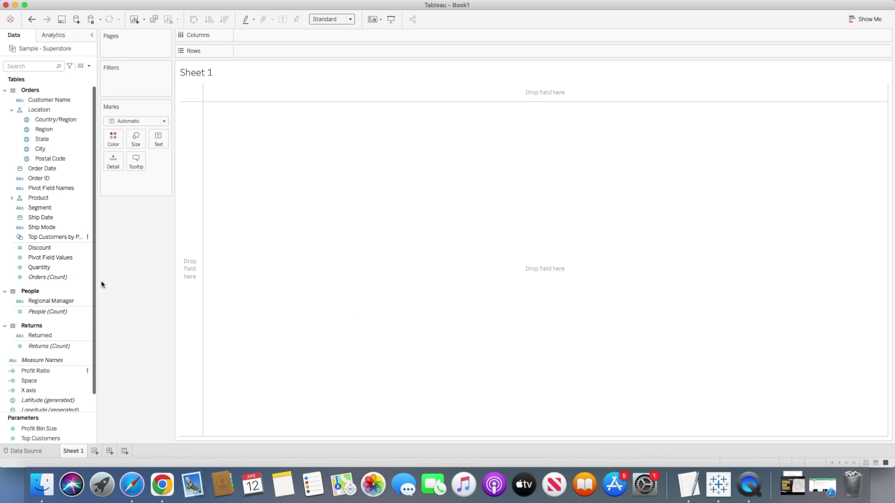
{"action": "left_click_drag", "start_coordinate": [96, 285], "coordinate": [115, 281]}
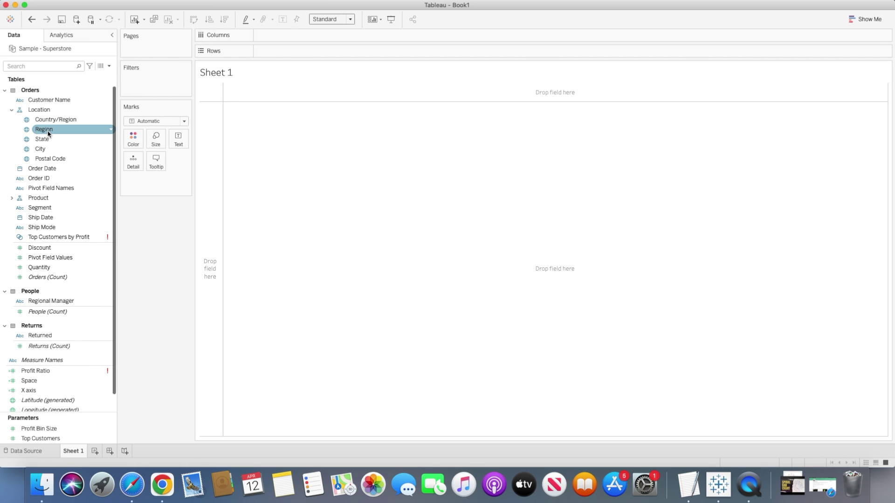
Place Order Date on Columns as a discrete Month.
{"action": "left_click", "coordinate": [57, 159]}
{"action": "left_click_drag", "start_coordinate": [57, 168], "coordinate": [293, 36]}
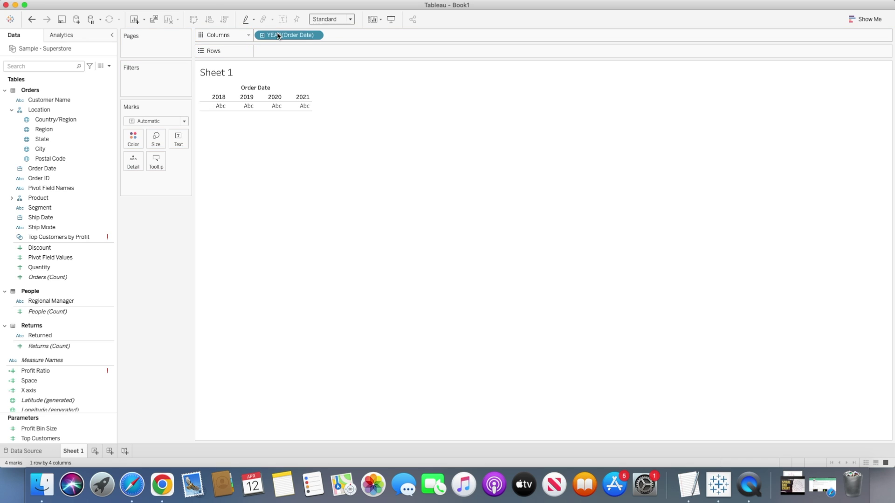
{"action": "left_click", "coordinate": [315, 35]}
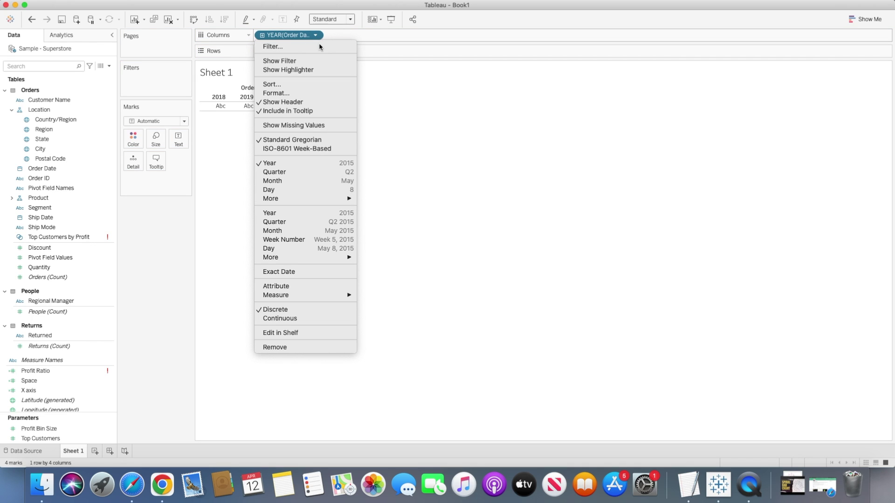
{"action": "left_click", "coordinate": [316, 182]}
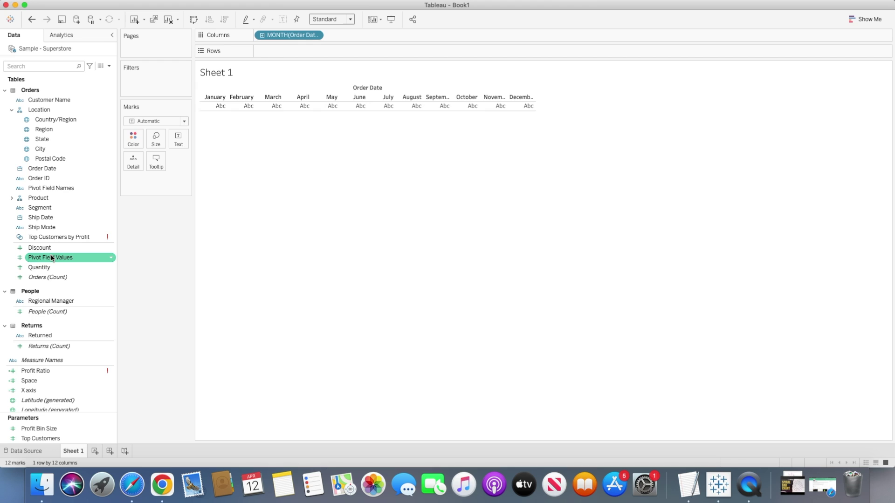
Add Pivot Field Values to Rows and color the lines by Pivot Field Names.
{"action": "scroll", "coordinate": [54, 191], "scroll_direction": "down", "scroll_amount": 1}
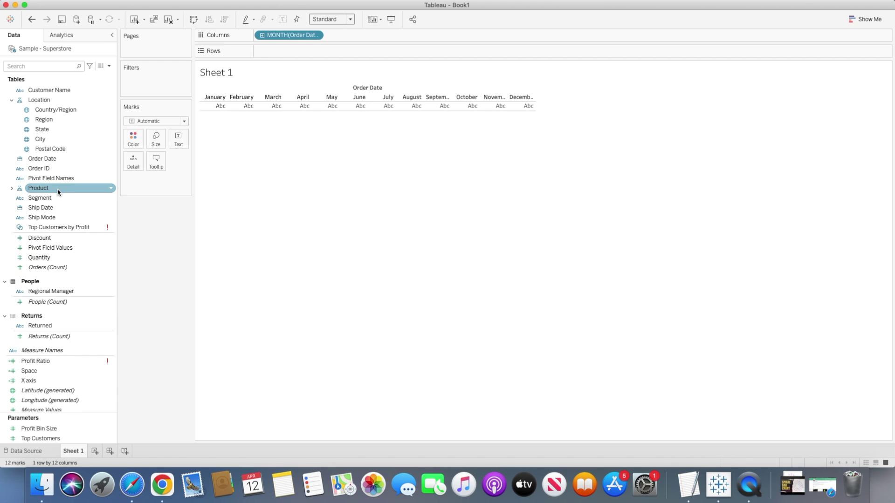
{"action": "left_click_drag", "start_coordinate": [59, 249], "coordinate": [306, 50]}
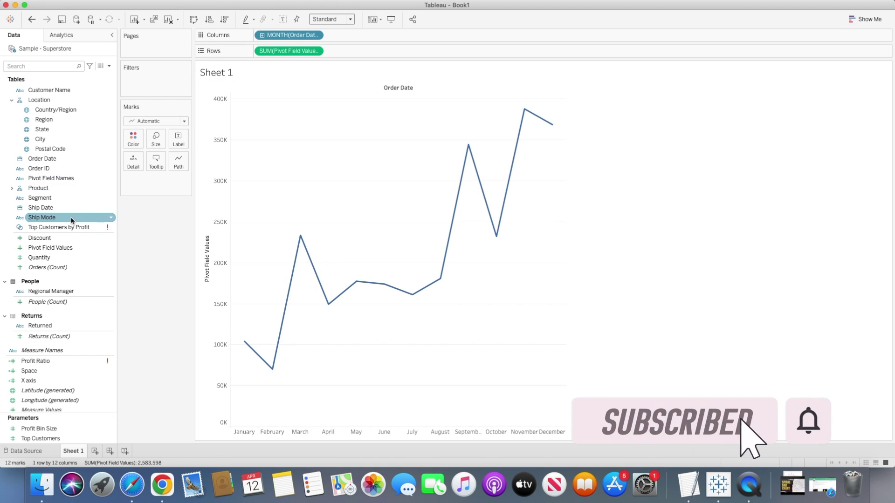
{"action": "left_click_drag", "start_coordinate": [64, 181], "coordinate": [133, 139]}
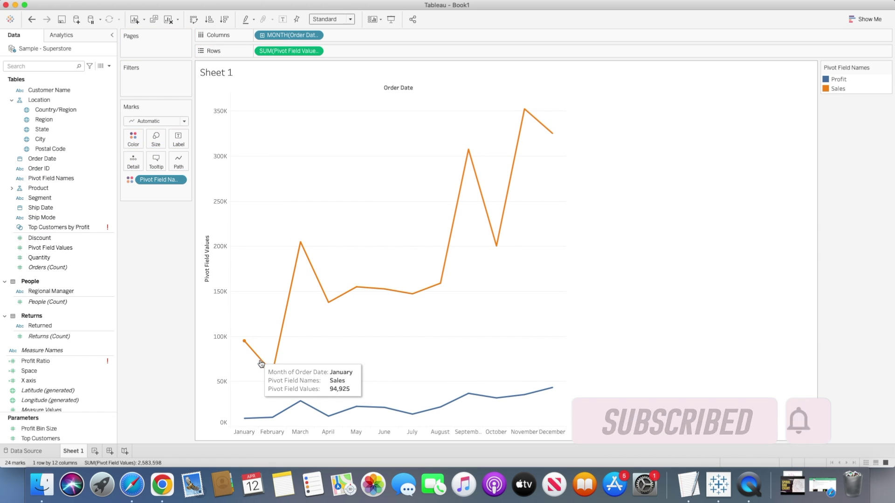
{"action": "mouse_move", "coordinate": [308, 271]}
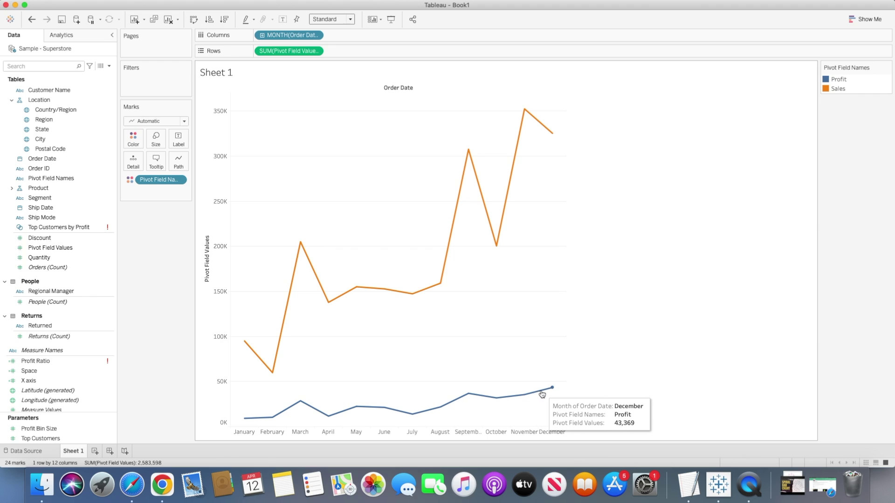
Convert the chart to side-by-side bars and place MONTH(Order Date) ahead of Pivot Field Names on Columns.
{"action": "left_click", "coordinate": [865, 19]}
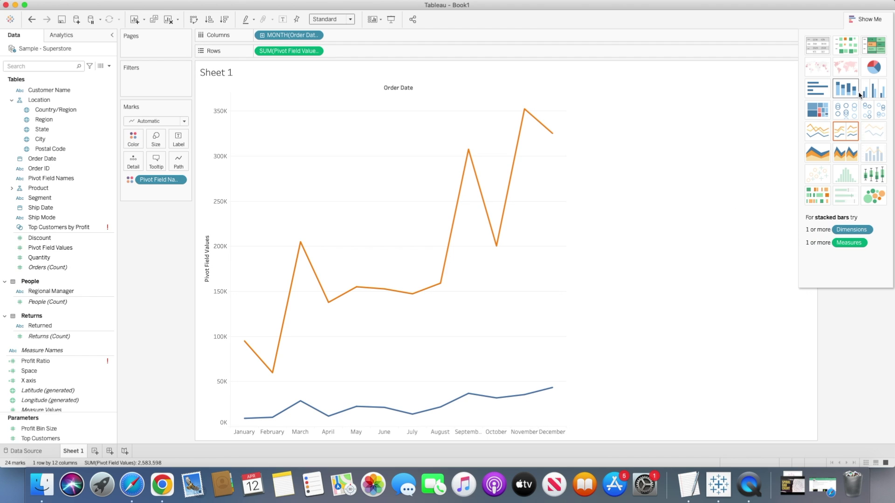
{"action": "left_click", "coordinate": [869, 95]}
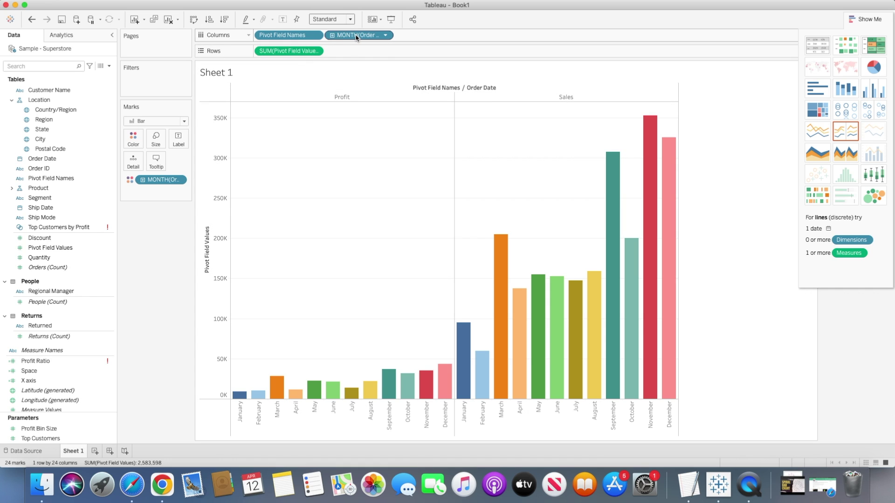
{"action": "left_click_drag", "start_coordinate": [356, 37], "coordinate": [264, 37]}
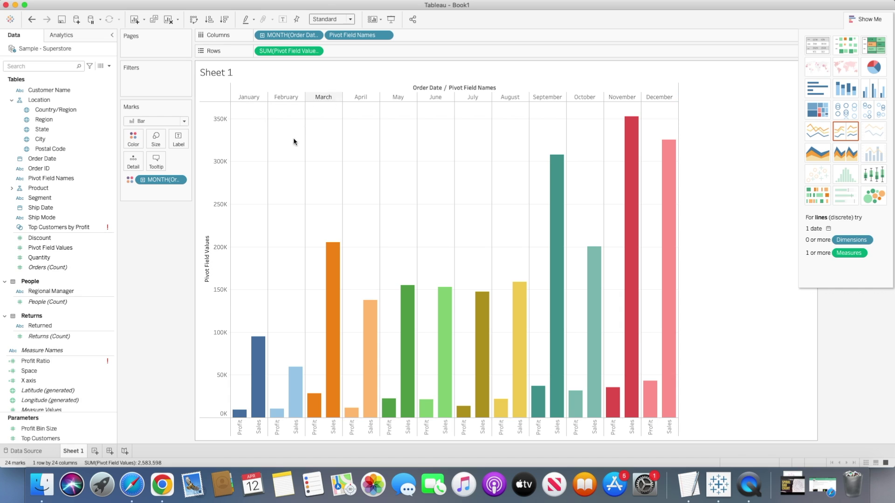
{"action": "mouse_move", "coordinate": [259, 417]}
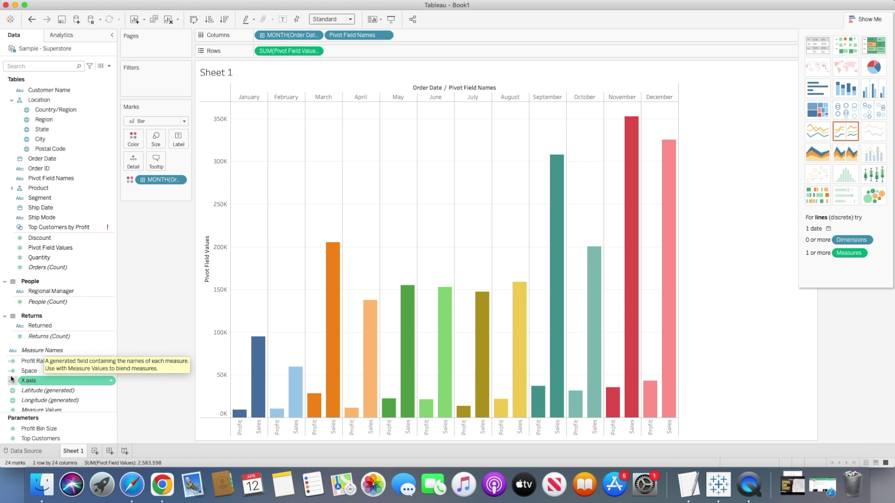
In the X axis calculation, remove the 'South' and 'West' lines and replace attr([Region]) with [Pivot Field Names].
{"action": "right_click", "coordinate": [29, 380]}
{"action": "left_click", "coordinate": [55, 236]}
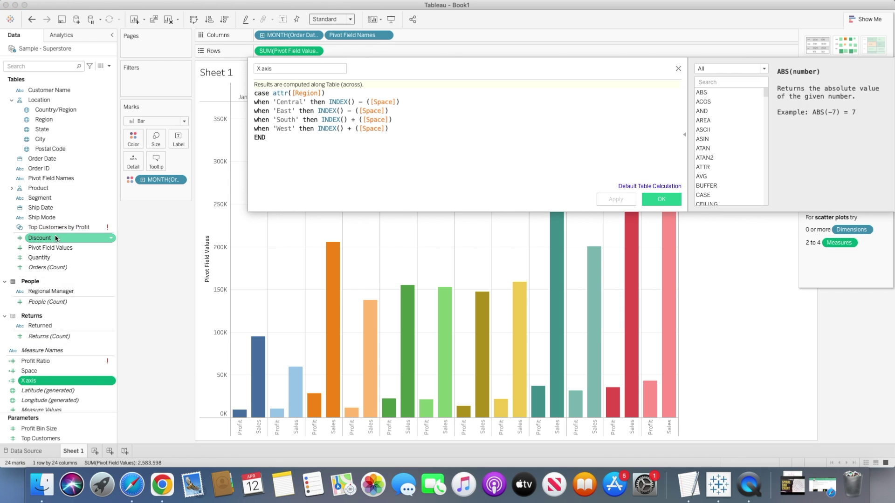
{"action": "left_click_drag", "start_coordinate": [390, 129], "coordinate": [222, 118]}
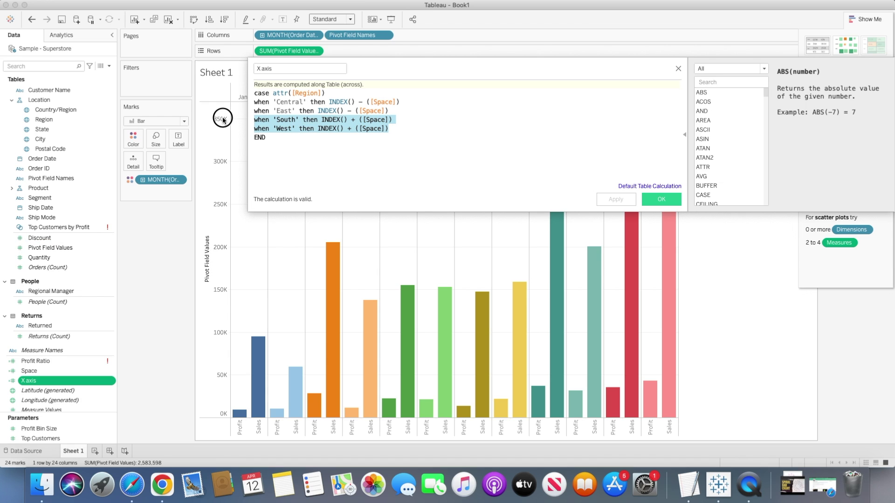
{"action": "key", "text": "BackSpace"}
{"action": "left_click_drag", "start_coordinate": [325, 93], "coordinate": [272, 93]}
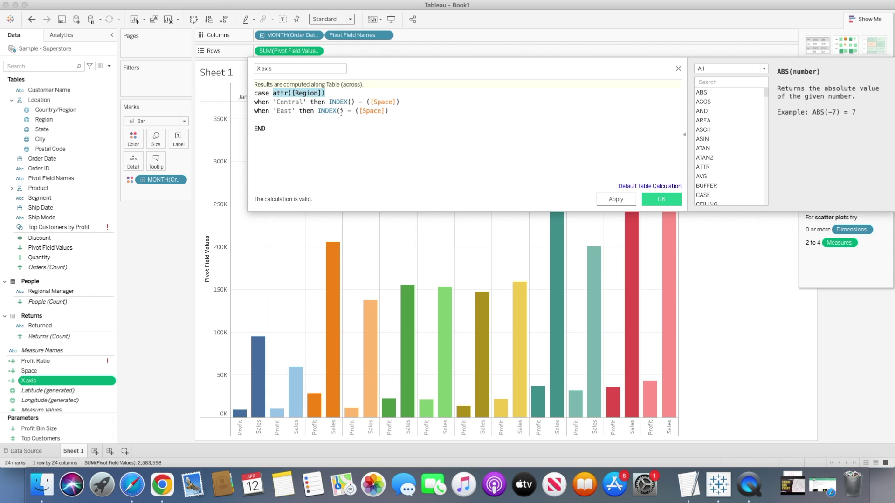
{"action": "type", "text": "piv"}
{"action": "left_click", "coordinate": [321, 102]}
Change the calculation's 'Central' case to 'Sales' and its 'East' case to 'Profit' with INDEX() + ([Space]).
{"action": "double_click", "coordinate": [294, 102]}
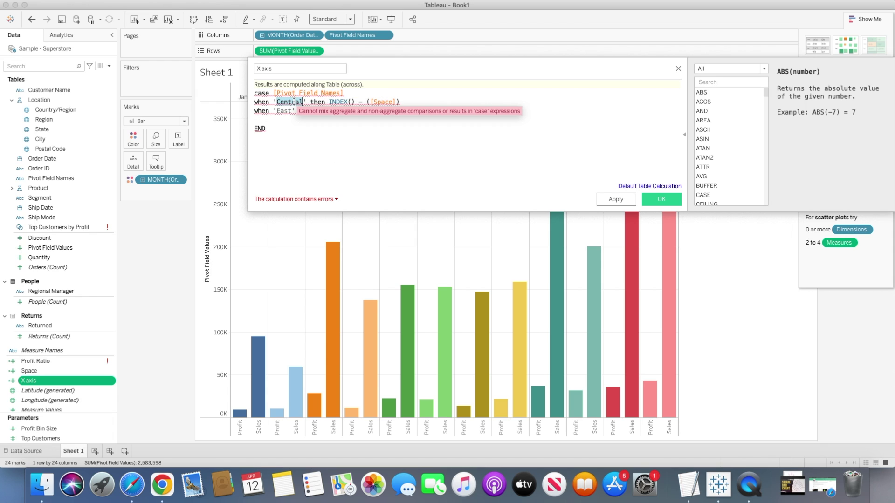
{"action": "type", "text": "Sales"}
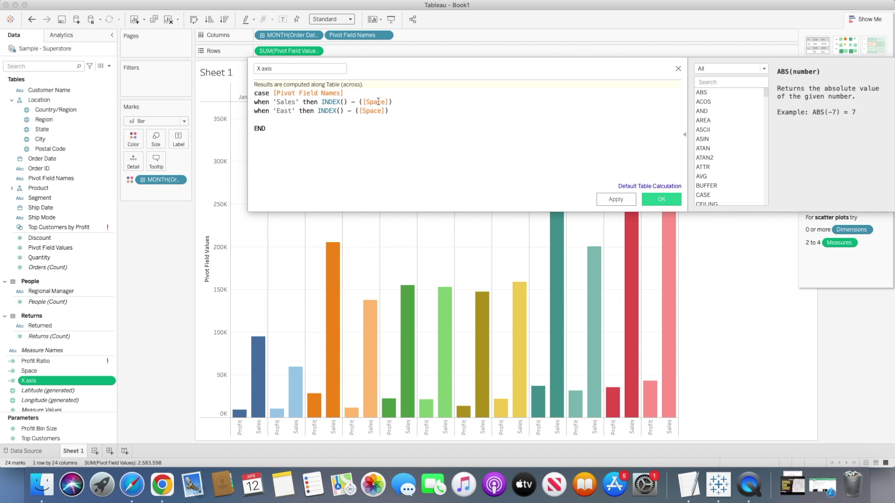
{"action": "left_click", "coordinate": [399, 102]}
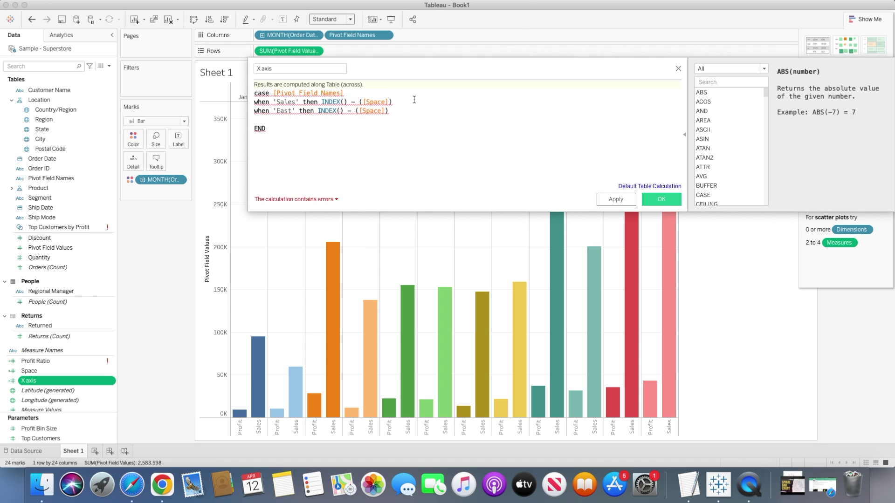
{"action": "double_click", "coordinate": [284, 111]}
{"action": "type", "text": "Profit"}
{"action": "left_click", "coordinate": [363, 111]}
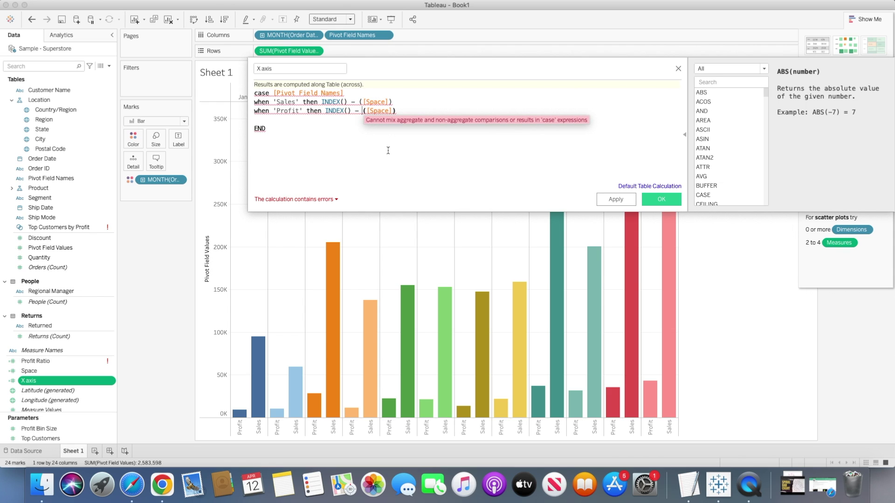
{"action": "key", "text": "BackSpace"}
{"action": "type", "text": "+"}
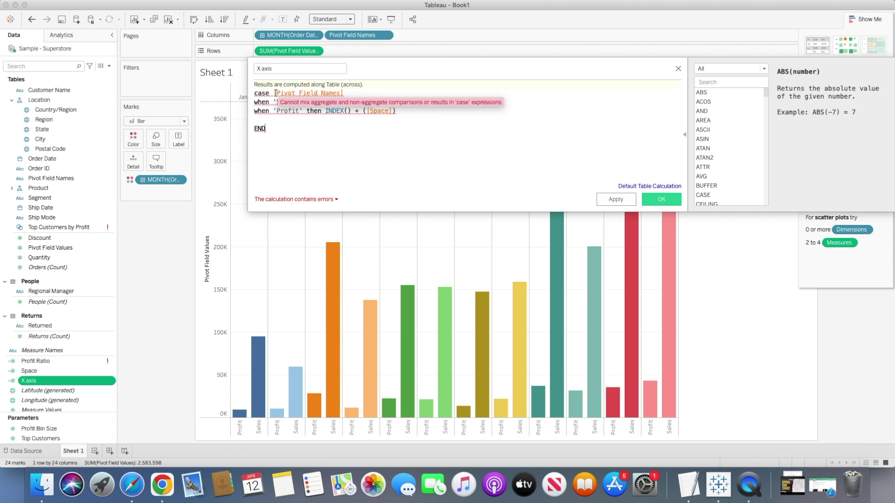
Wrap [Pivot Field Names] in attr() in the case line and save the X axis calculation.
{"action": "type", "text": "attr"}
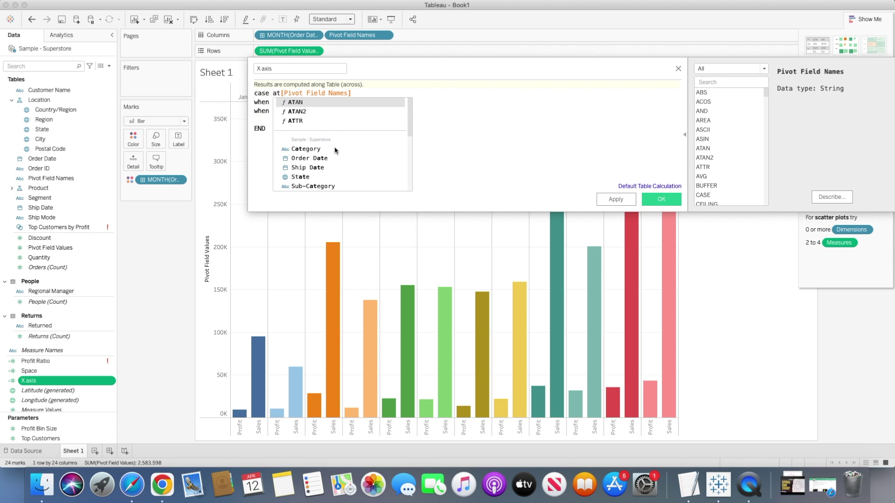
{"action": "type", "text": "("}
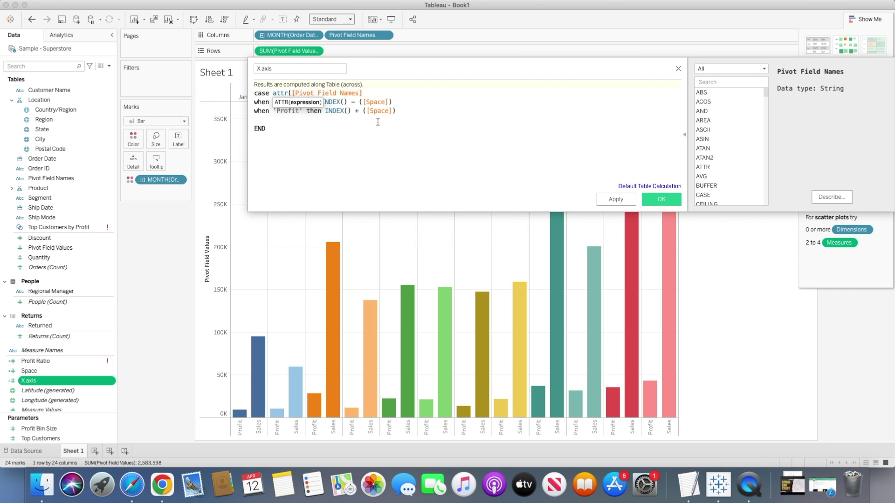
{"action": "left_click", "coordinate": [375, 94]}
{"action": "type", "text": ")"}
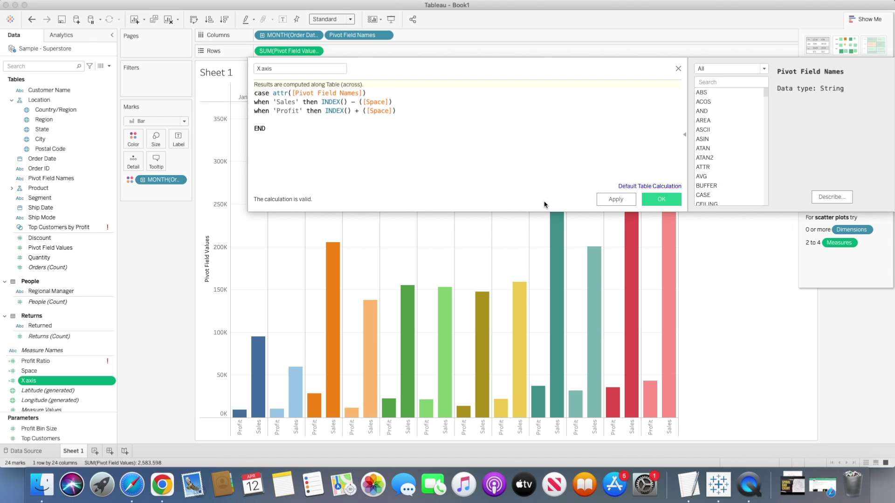
{"action": "left_click", "coordinate": [661, 200]}
Add X axis to Columns and move MONTH(Order Date) from Columns to Detail.
{"action": "left_click_drag", "start_coordinate": [47, 381], "coordinate": [319, 36]}
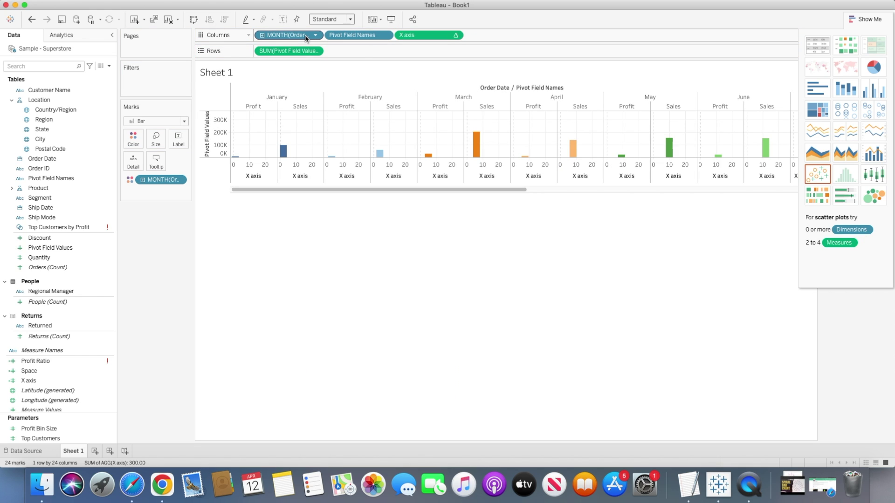
{"action": "left_click_drag", "start_coordinate": [306, 38], "coordinate": [131, 162]}
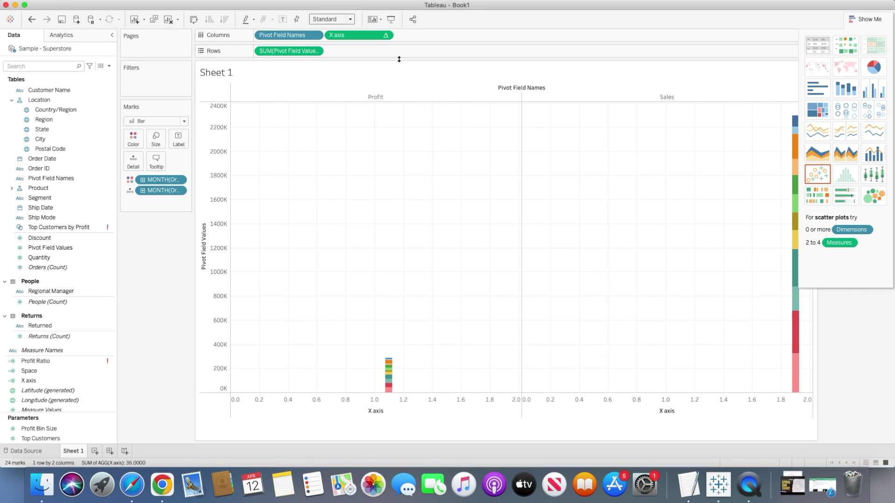
Set the X axis table calculation to compute using Order Date.
{"action": "left_click", "coordinate": [386, 36]}
{"action": "mouse_move", "coordinate": [398, 146]}
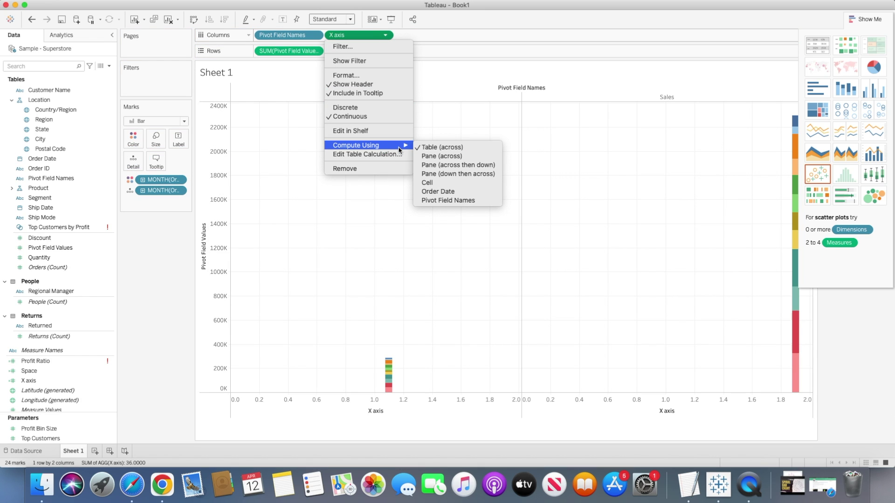
{"action": "left_click", "coordinate": [443, 192]}
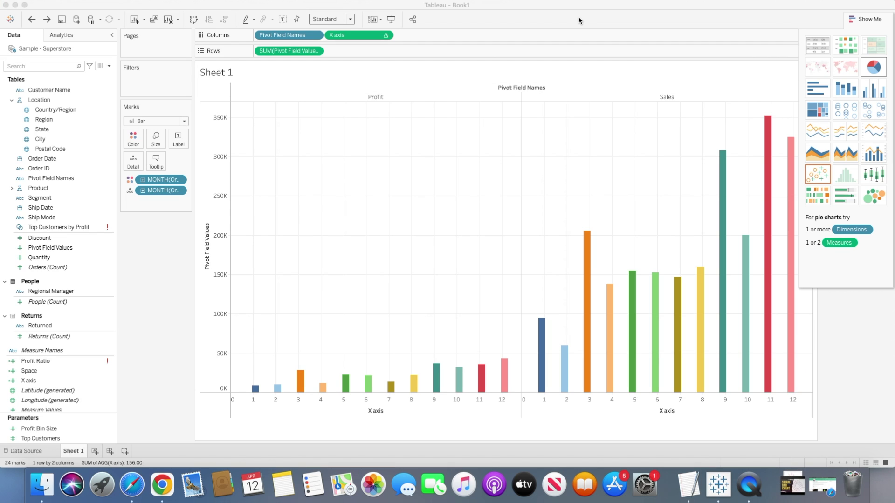
Move Pivot Field Names from Columns to Color, replacing the month coloring, and fit the chart to Entire View.
{"action": "left_click_drag", "start_coordinate": [291, 37], "coordinate": [131, 144]}
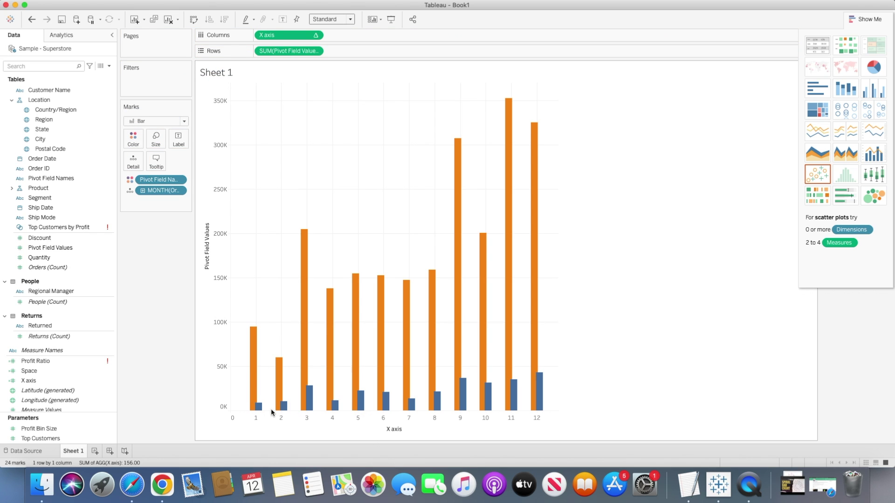
{"action": "left_click", "coordinate": [348, 19]}
{"action": "left_click", "coordinate": [343, 52]}
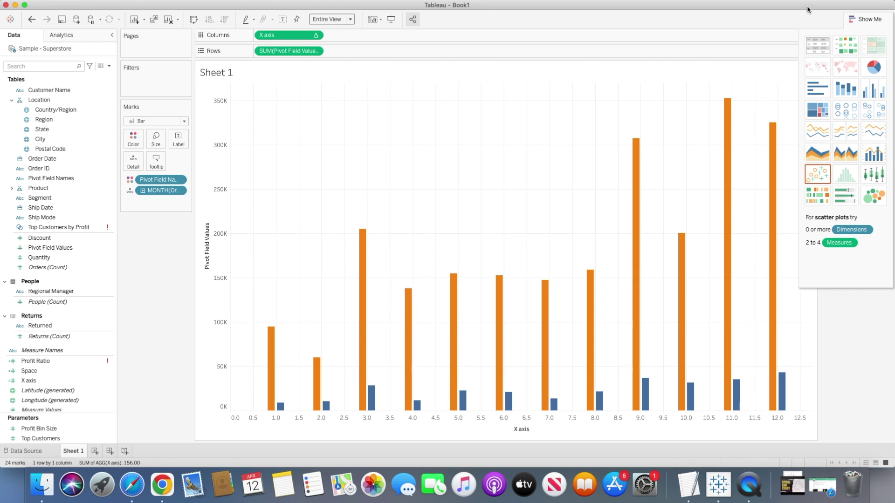
{"action": "left_click", "coordinate": [861, 19]}
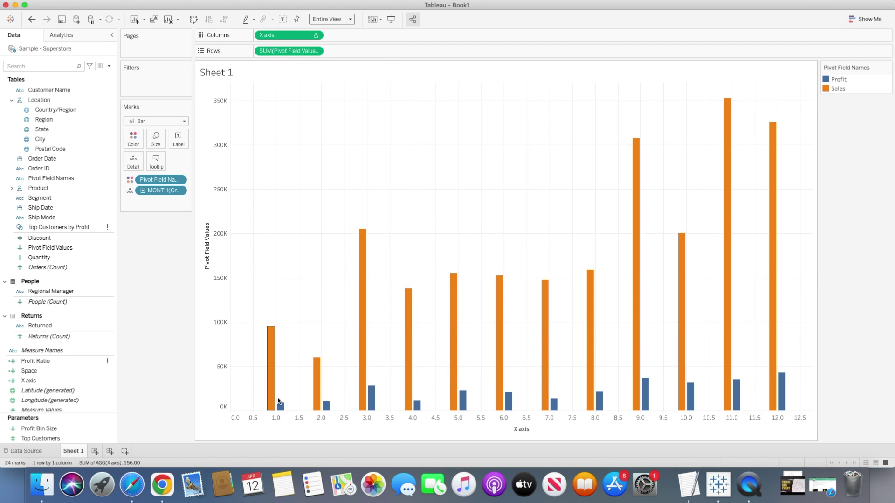
{"action": "mouse_move", "coordinate": [275, 375]}
{"action": "mouse_move", "coordinate": [282, 410]}
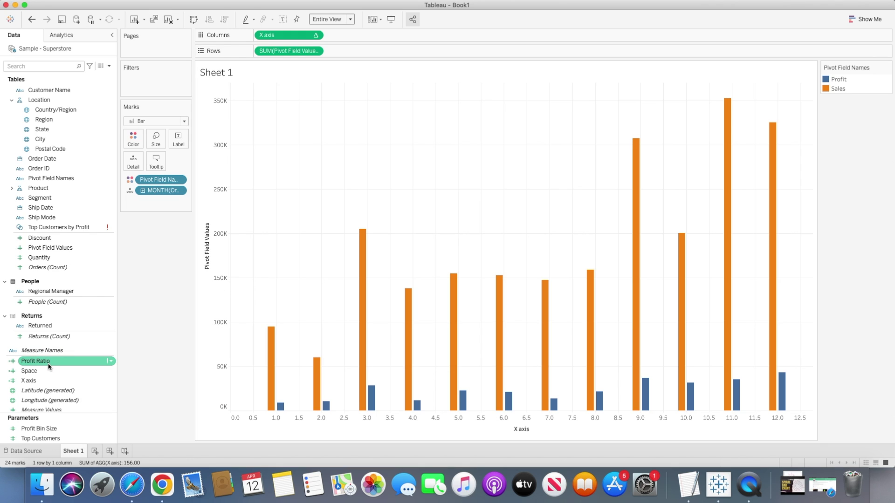
Add Quantity to Rows after the pivot values measure and set its mark type to Line.
{"action": "left_click_drag", "start_coordinate": [42, 258], "coordinate": [350, 51]}
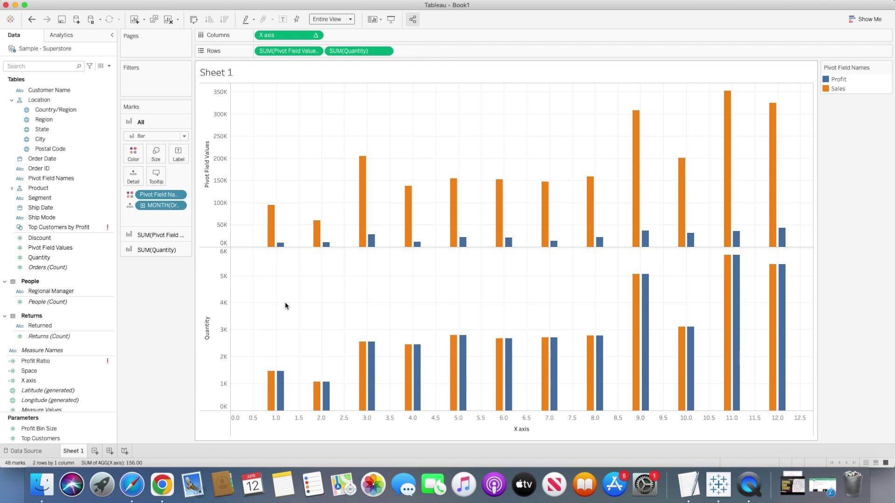
{"action": "left_click", "coordinate": [157, 249]}
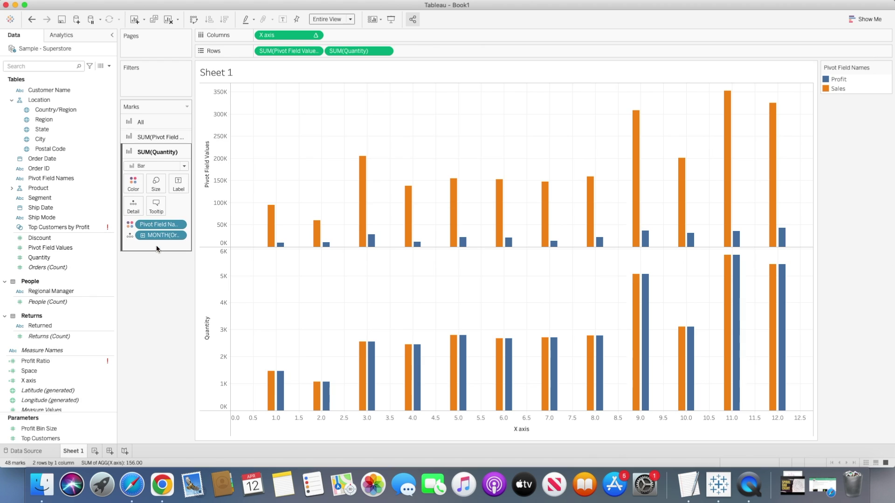
{"action": "left_click", "coordinate": [153, 166]}
{"action": "left_click", "coordinate": [150, 197]}
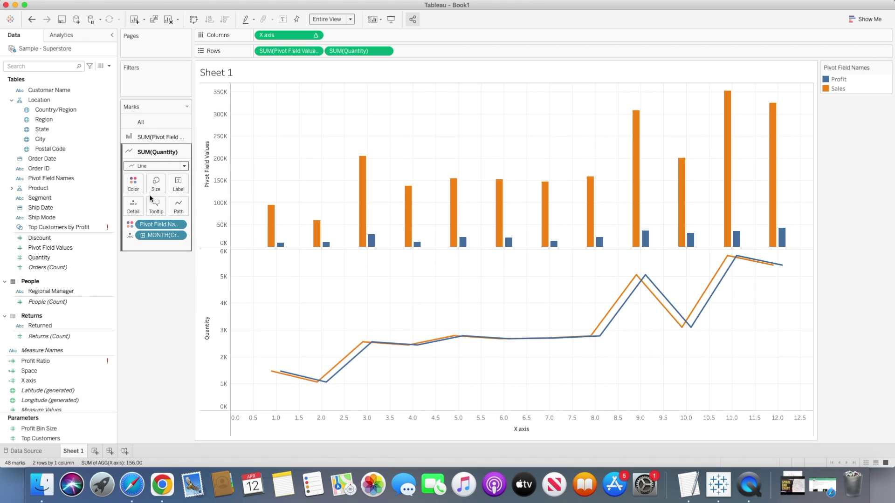
{"action": "mouse_move", "coordinate": [363, 351]}
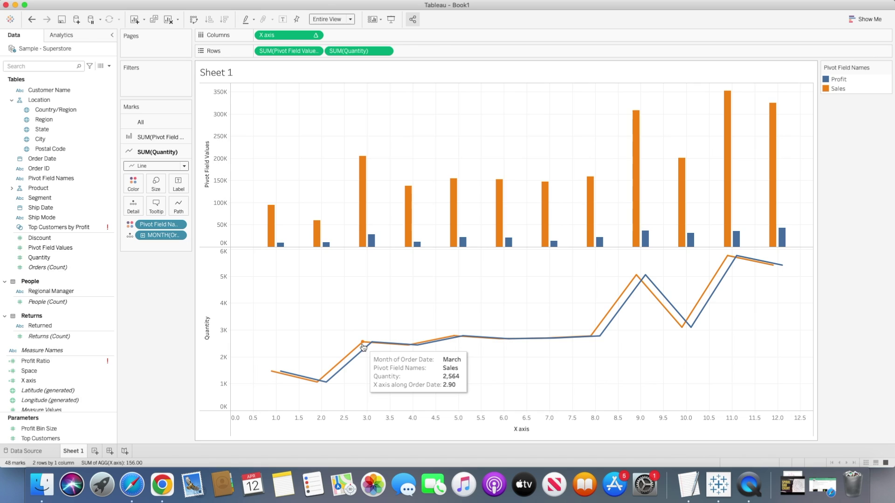
Edit the Quantity measure on Rows to SUM([Quantity])/2.
{"action": "left_click", "coordinate": [386, 52]}
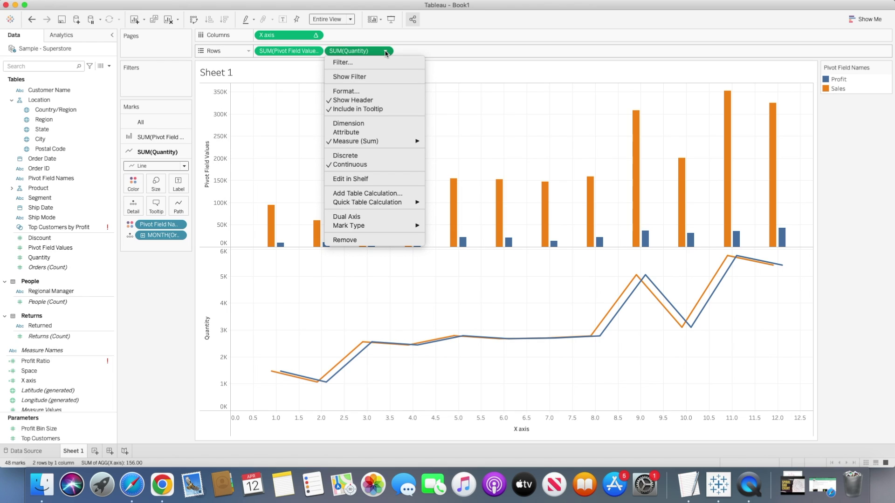
{"action": "left_click", "coordinate": [363, 179]}
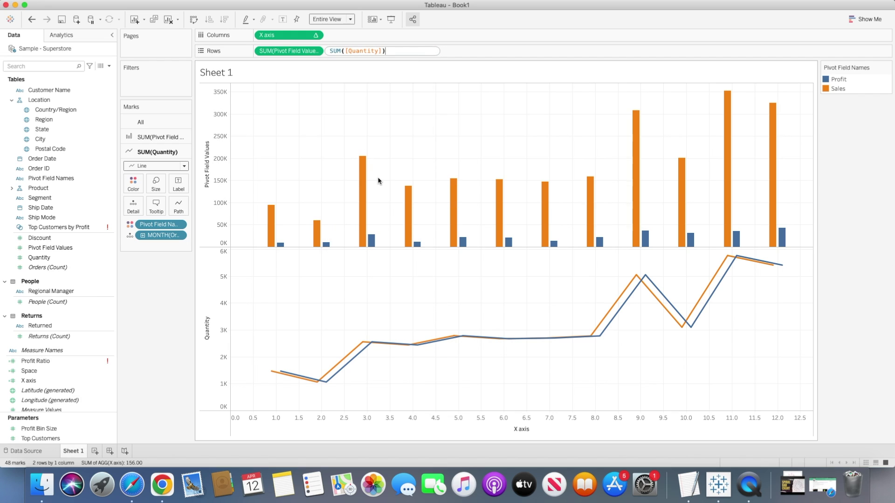
{"action": "key", "text": "Return"}
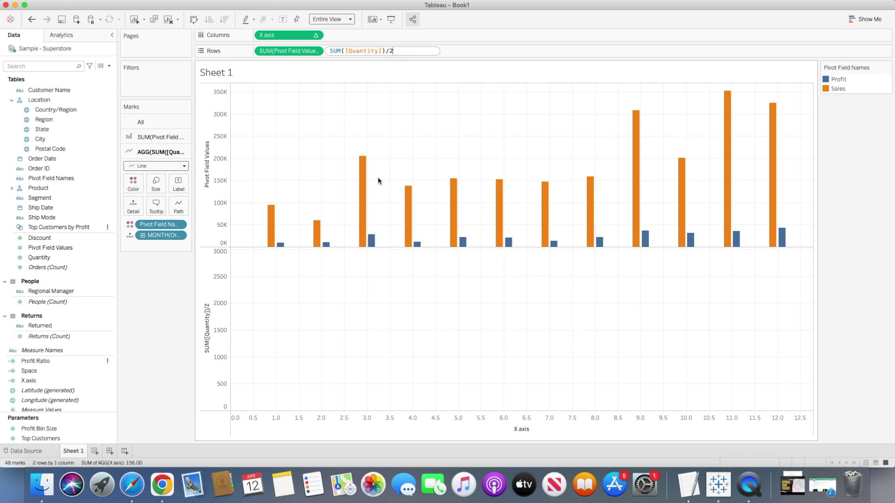
{"action": "mouse_move", "coordinate": [359, 353]}
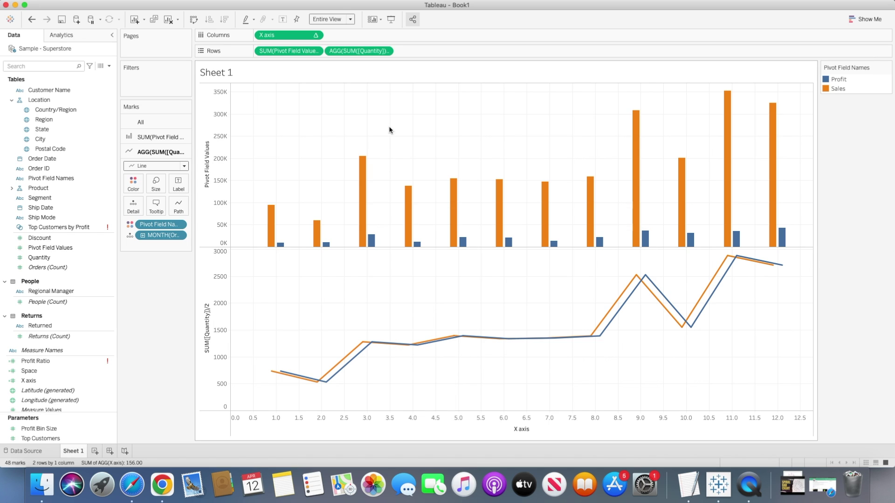
Make the halved Quantity measure a dual axis and remove Measure Names from its line marks.
{"action": "left_click", "coordinate": [385, 50]}
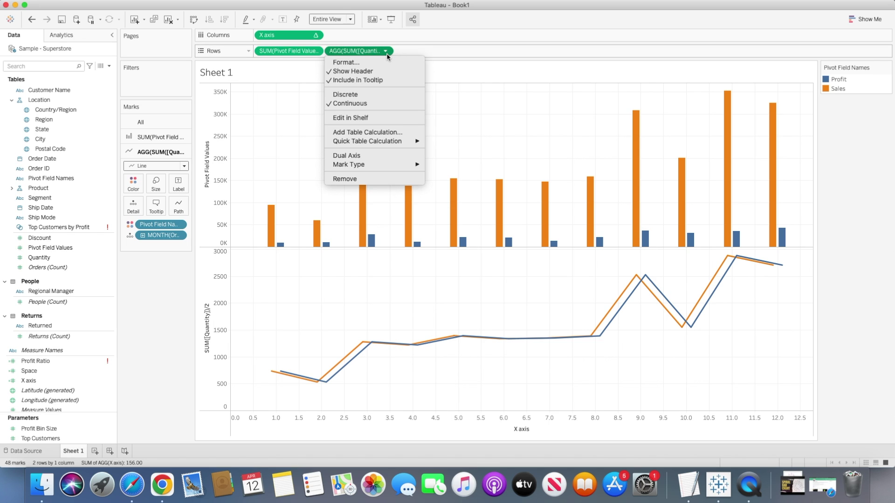
{"action": "left_click", "coordinate": [379, 157]}
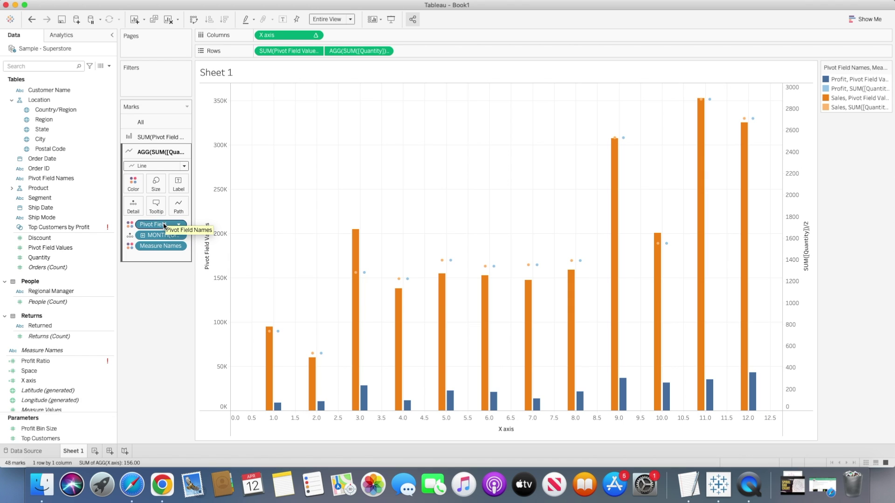
{"action": "left_click_drag", "start_coordinate": [164, 225], "coordinate": [150, 319]}
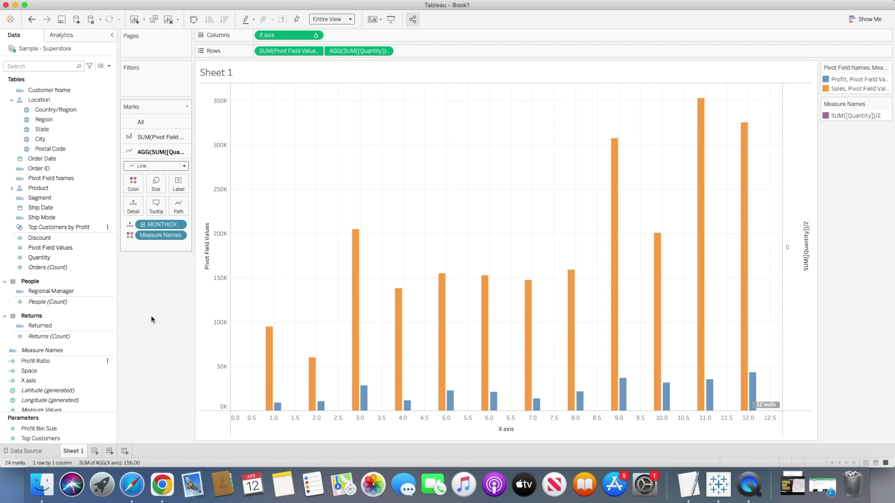
{"action": "key", "text": "ctrl+z"}
{"action": "left_click_drag", "start_coordinate": [160, 245], "coordinate": [148, 302]}
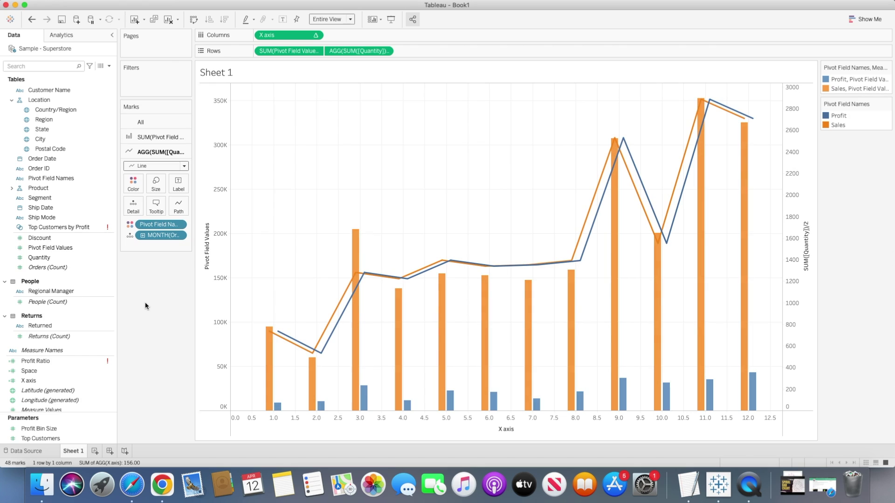
{"action": "mouse_move", "coordinate": [578, 238]}
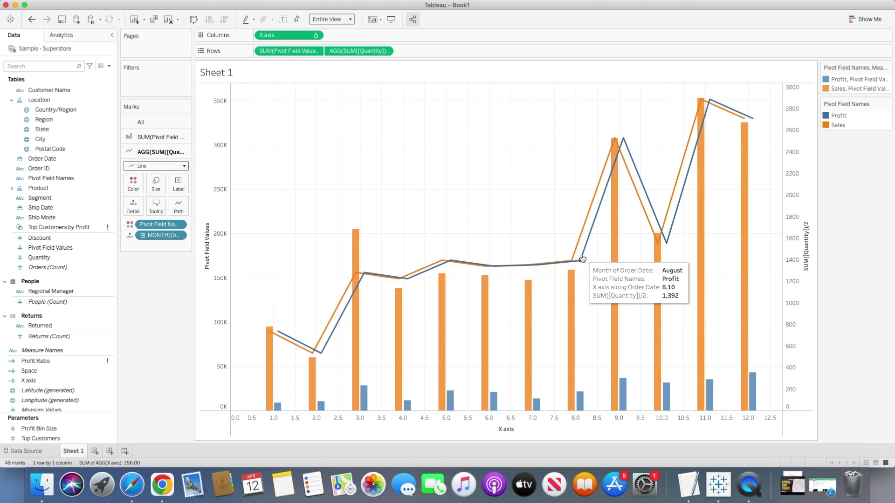
{"action": "mouse_move", "coordinate": [321, 345]}
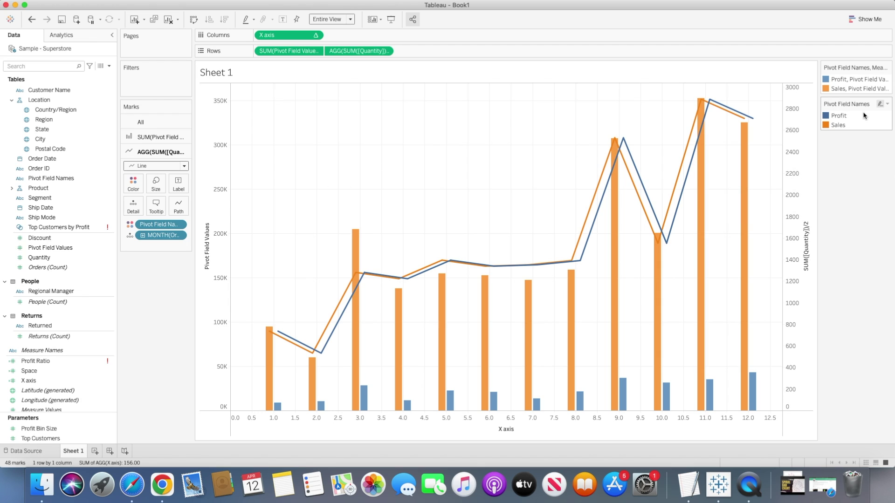
{"action": "mouse_move", "coordinate": [669, 240]}
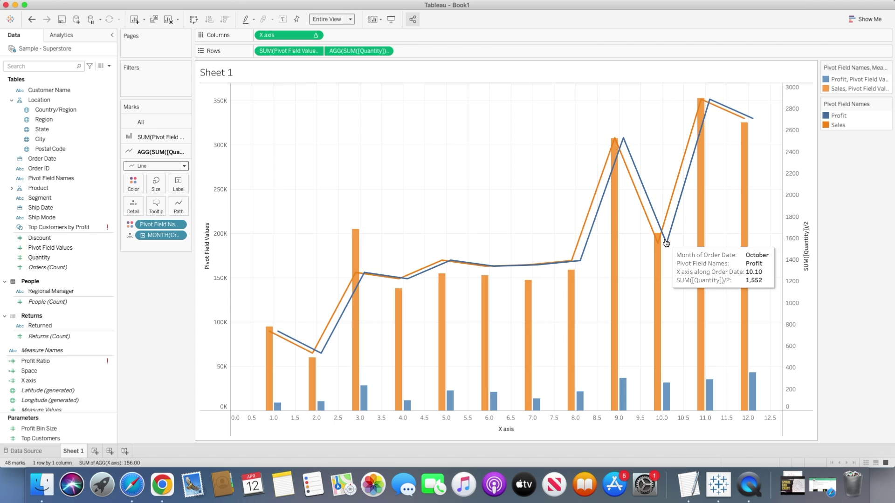
{"action": "mouse_move", "coordinate": [356, 385]}
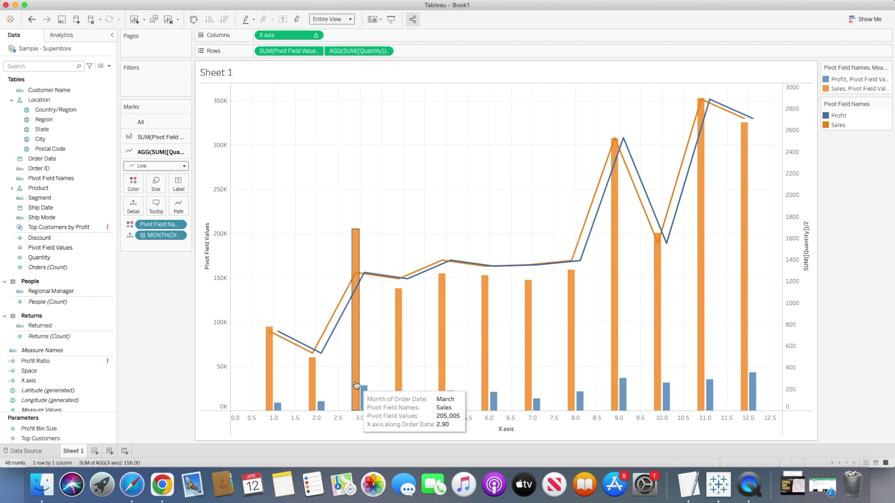
Format the X axis scale numbers as Number (Custom) with 0 decimal places.
{"action": "left_click", "coordinate": [316, 36]}
{"action": "mouse_move", "coordinate": [290, 147]}
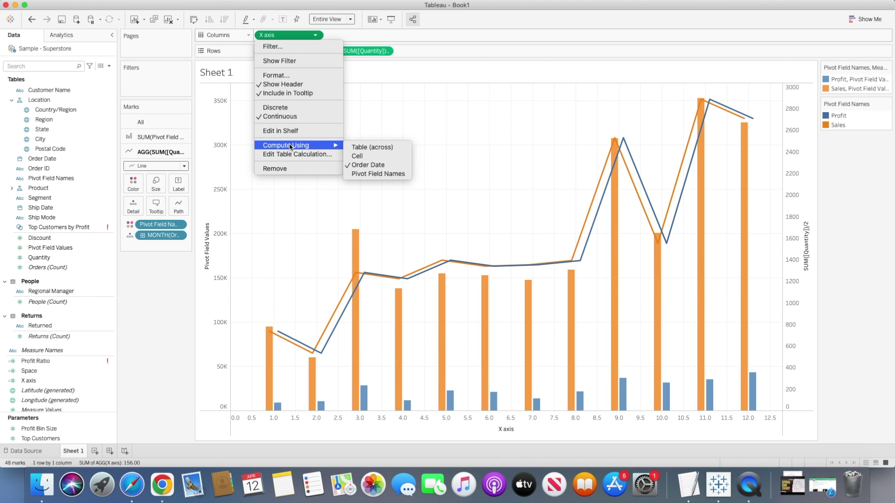
{"action": "left_click", "coordinate": [279, 75]}
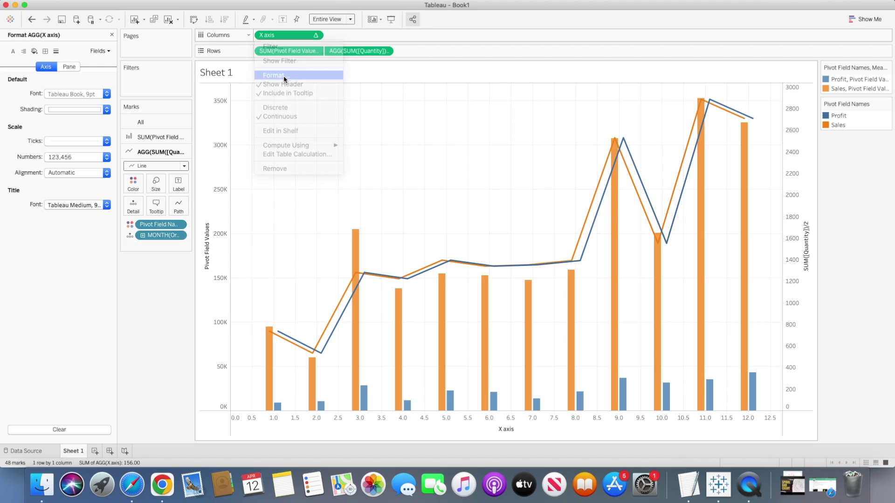
{"action": "left_click", "coordinate": [63, 158]}
{"action": "left_click", "coordinate": [112, 193]}
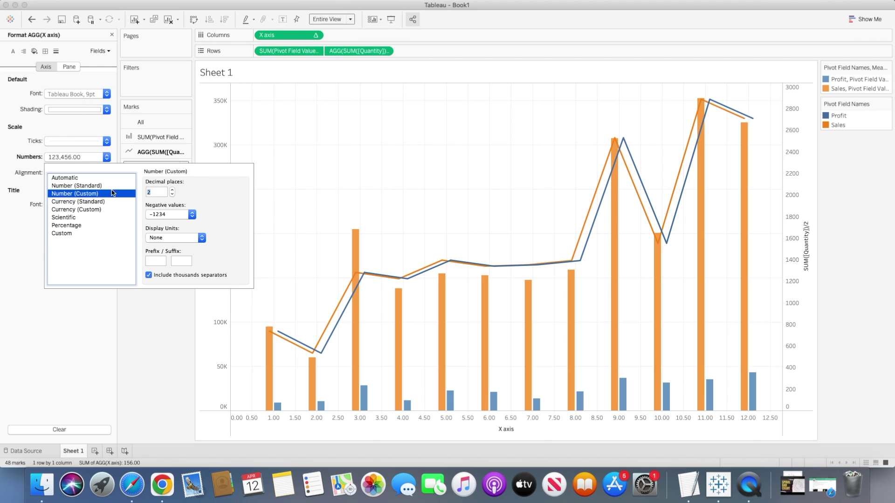
{"action": "left_click", "coordinate": [172, 194]}
{"action": "left_click", "coordinate": [171, 194]}
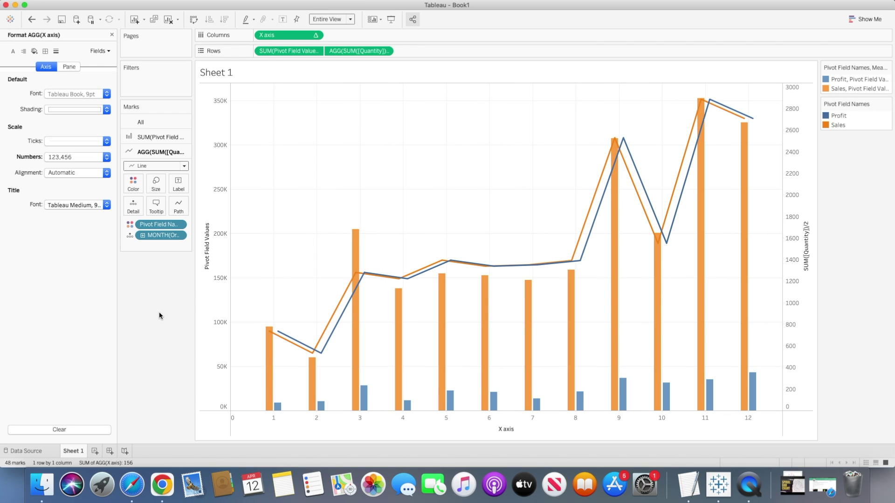
{"action": "mouse_move", "coordinate": [274, 392]}
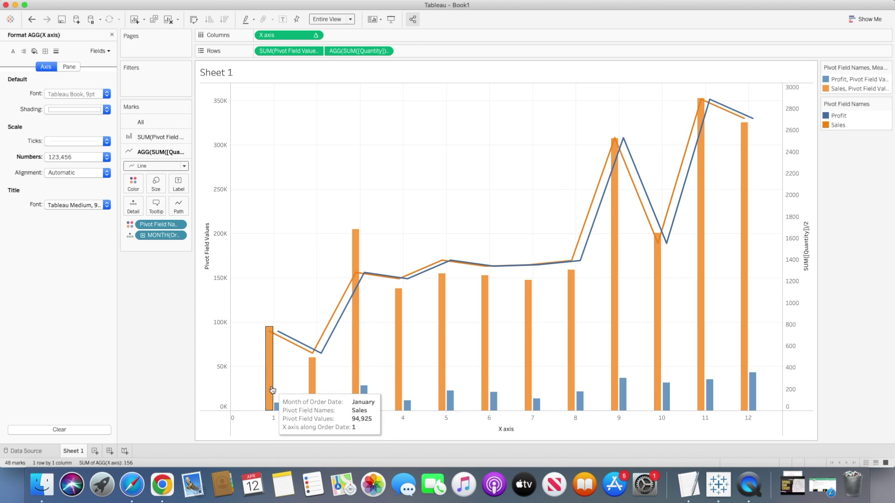